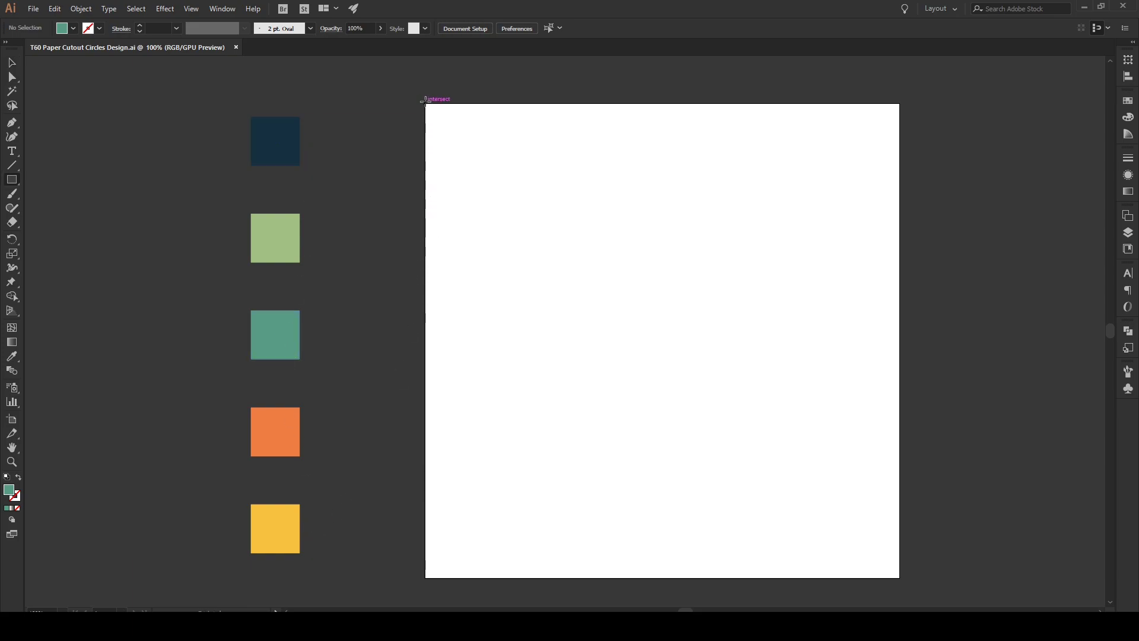
- Draw an 800 px teal rectangle over the full artboard, then deselect it
{"action": "left_click_drag", "start_coordinate": [426, 102], "coordinate": [900, 578]}
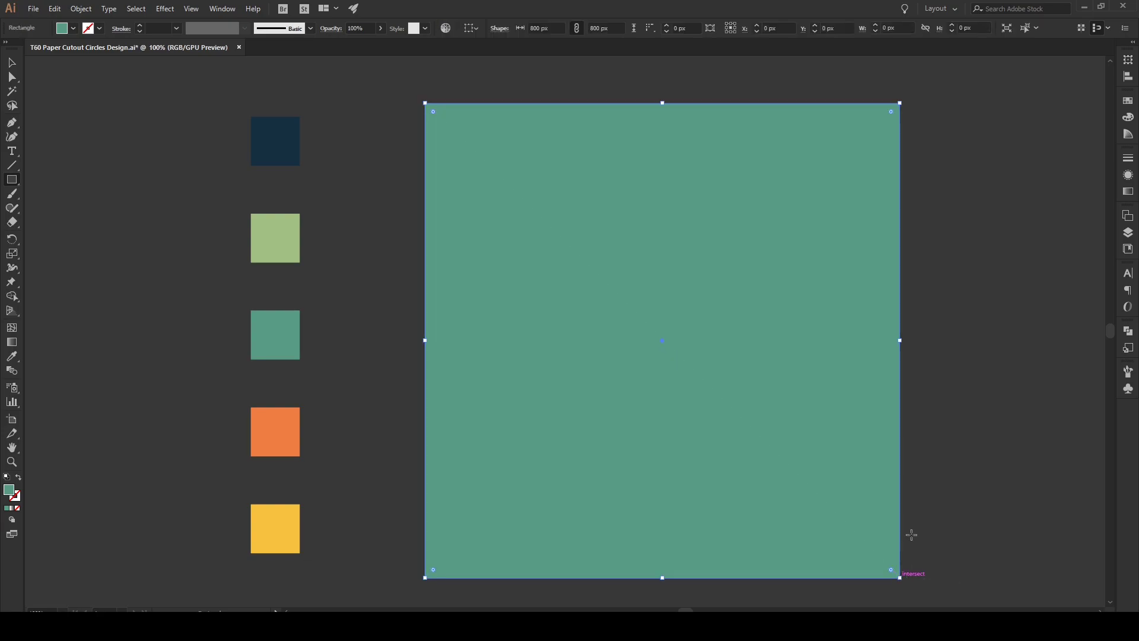
{"action": "key", "text": "v"}
{"action": "left_click", "coordinate": [969, 449]}
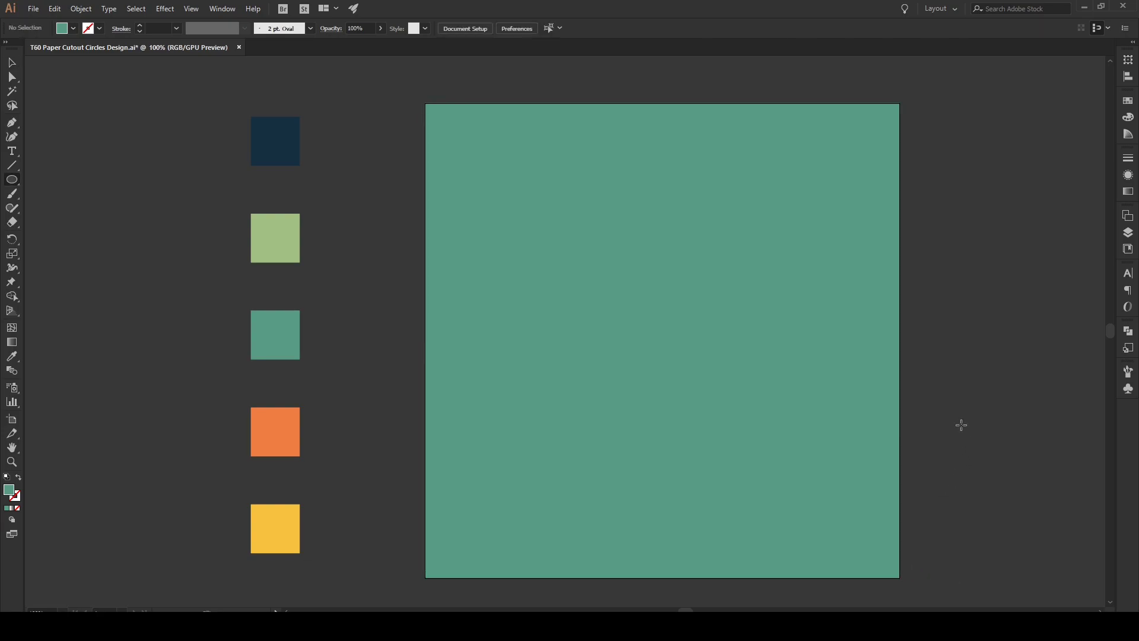
{"action": "scroll", "coordinate": [836, 389], "scroll_direction": "down", "scroll_amount": 2}
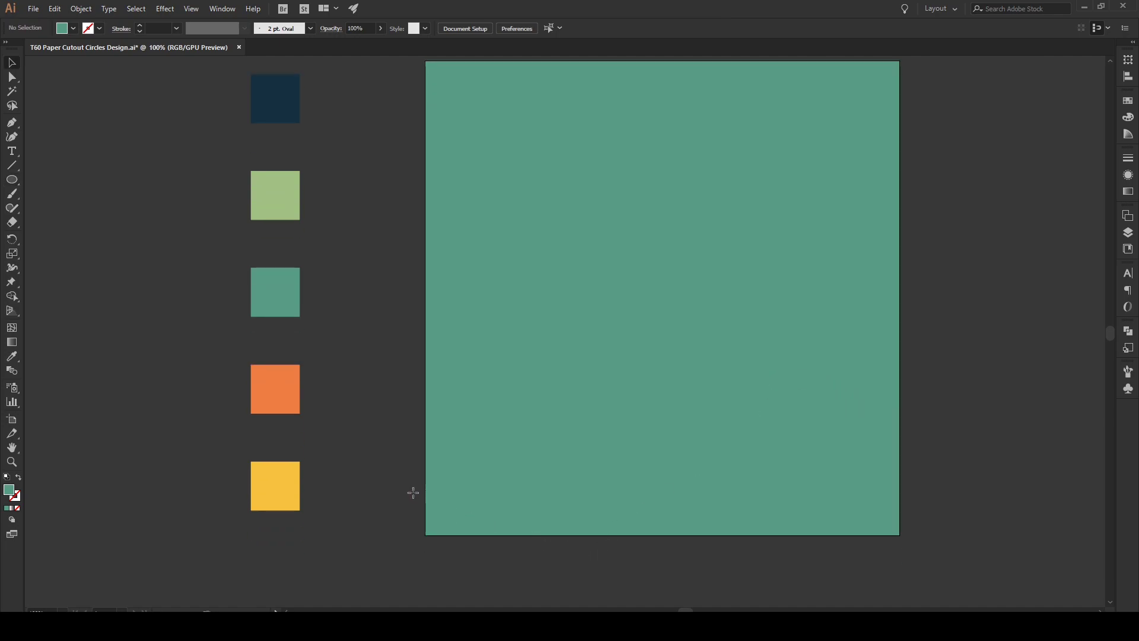
- Draw a 321 px yellow circle near the artboard's bottom-left
{"action": "left_click", "coordinate": [360, 459]}
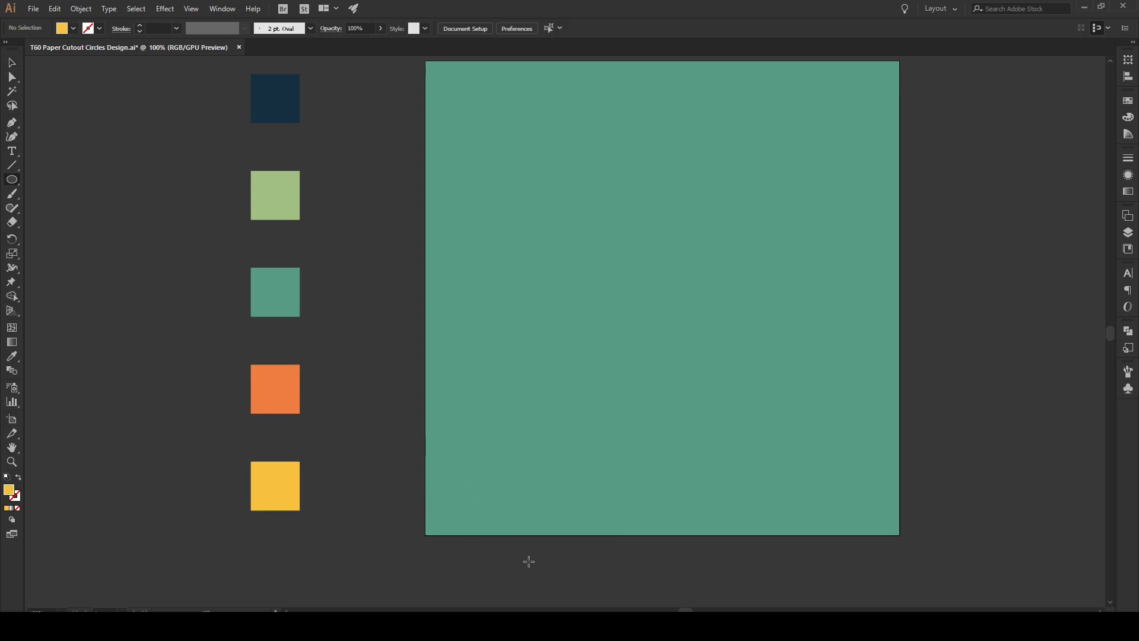
{"action": "left_click_drag", "start_coordinate": [528, 561], "coordinate": [490, 377]}
{"action": "key", "text": "v"}
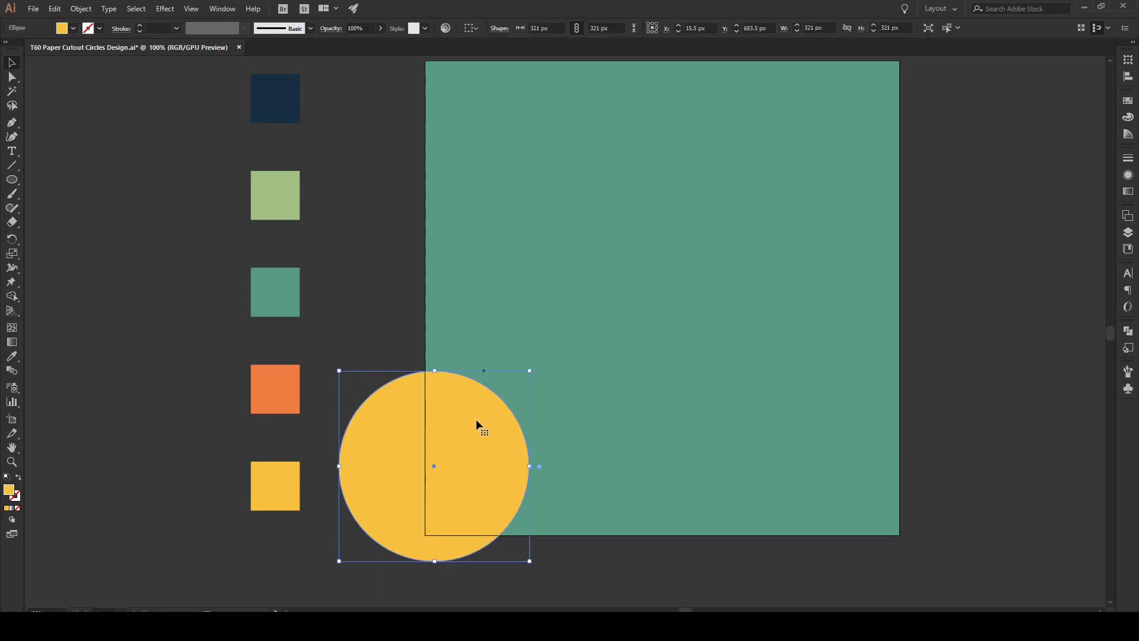
- Alt-drag copies of the circle to the top corners and the bottom centre
{"action": "scroll", "coordinate": [473, 506], "scroll_direction": "up", "scroll_amount": 2}
{"action": "left_click_drag", "start_coordinate": [468, 508], "coordinate": [856, 172]}
{"action": "left_click_drag", "start_coordinate": [848, 181], "coordinate": [434, 323]}
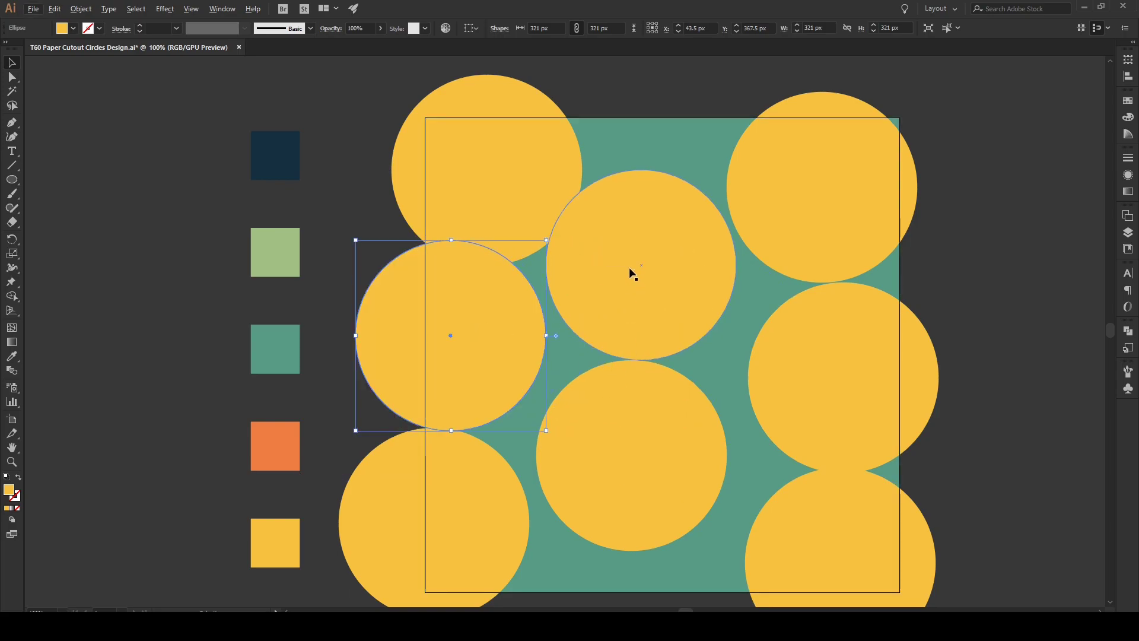
{"action": "left_click", "coordinate": [655, 237]}
{"action": "left_click_drag", "start_coordinate": [647, 225], "coordinate": [695, 514]}
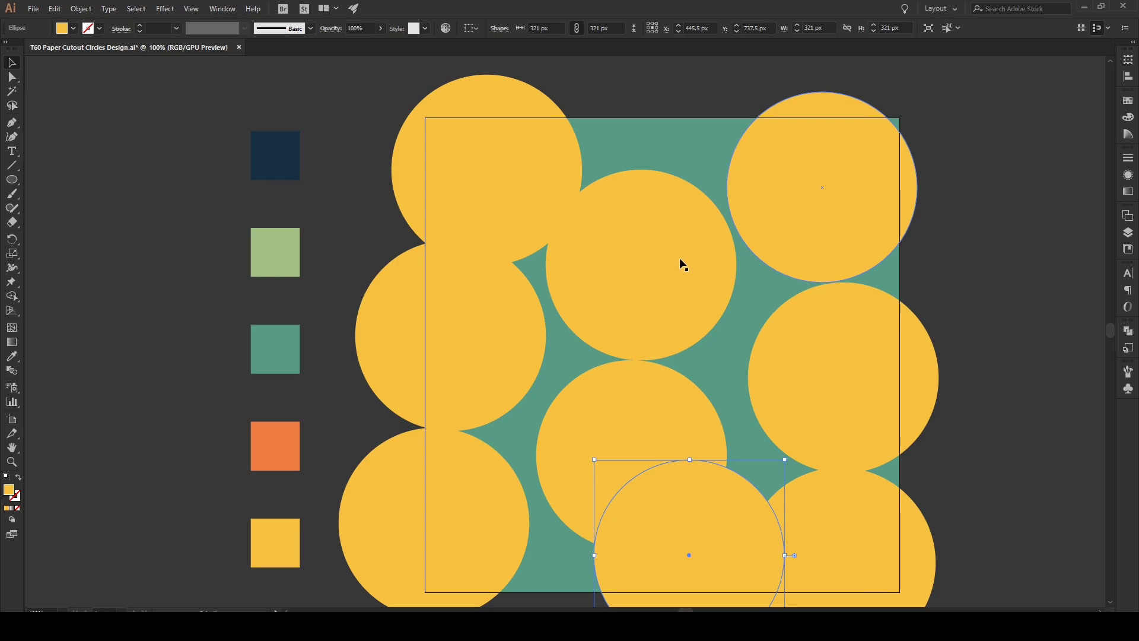
- Shrink the top-left circle to ~262 px, enlarge the centre to ~328 px, and tuck a 250 px top-right circle into the corner
{"action": "scroll", "coordinate": [793, 198], "scroll_direction": "up", "scroll_amount": 1}
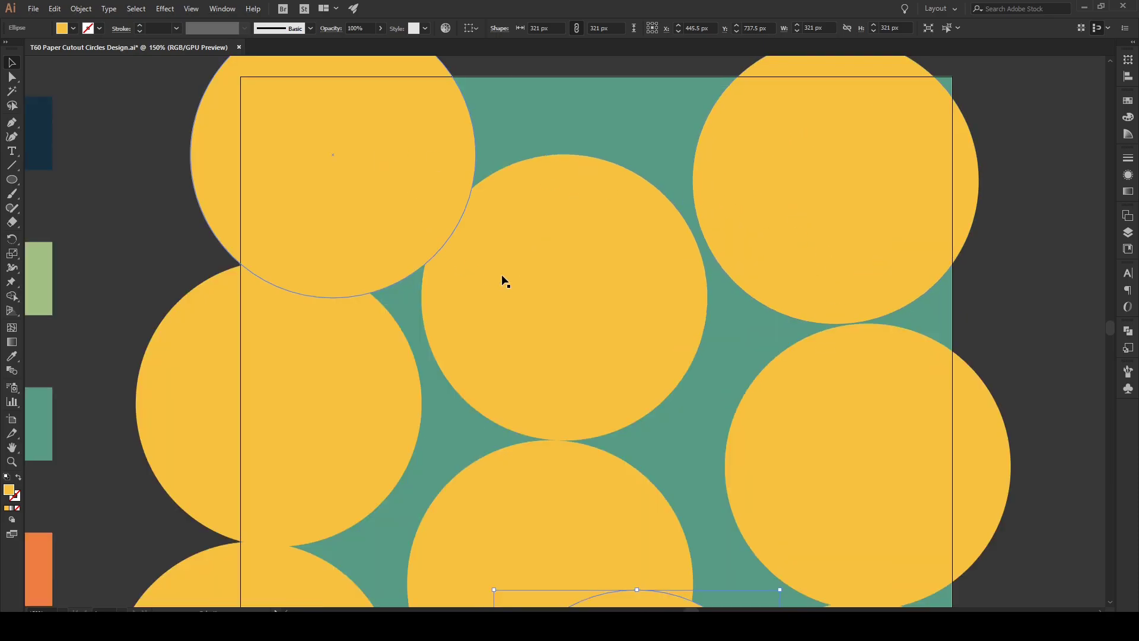
{"action": "scroll", "coordinate": [326, 236], "scroll_direction": "up", "scroll_amount": 3}
{"action": "left_click", "coordinate": [334, 286]}
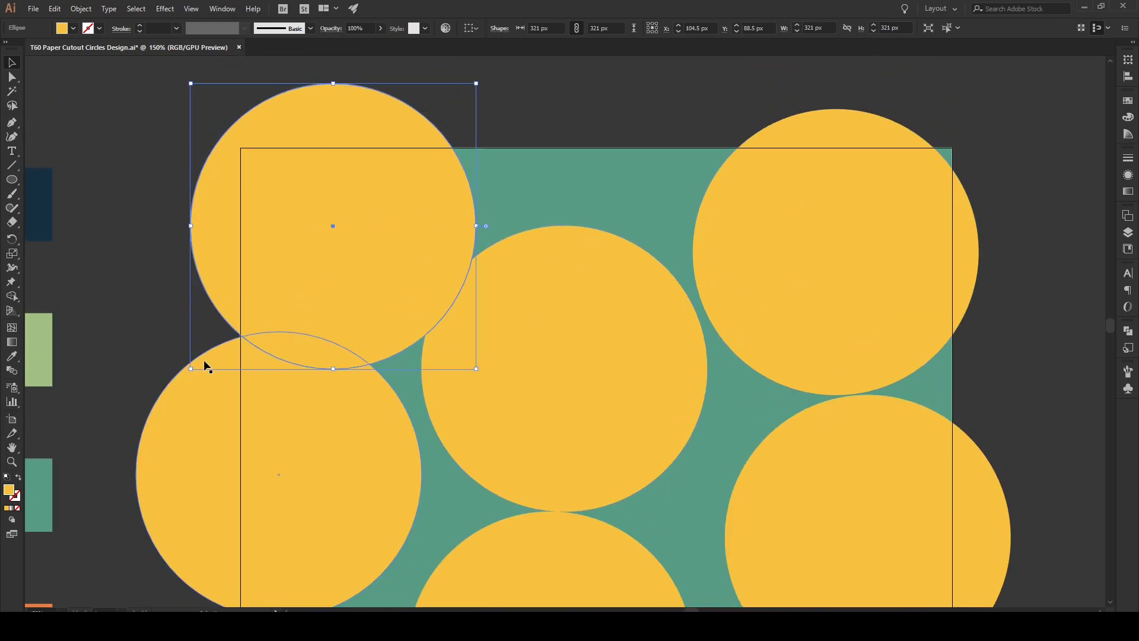
{"action": "left_click_drag", "start_coordinate": [190, 369], "coordinate": [237, 319]}
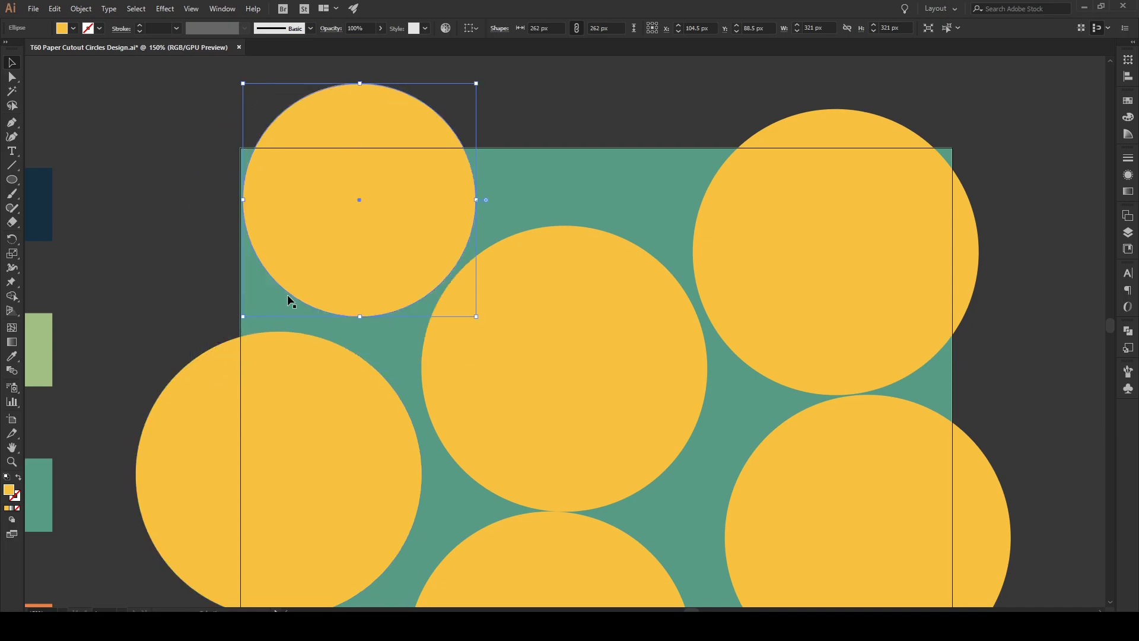
{"action": "left_click_drag", "start_coordinate": [370, 274], "coordinate": [360, 270]}
{"action": "left_click", "coordinate": [543, 347]}
{"action": "left_click_drag", "start_coordinate": [707, 225], "coordinate": [716, 221]}
{"action": "left_click", "coordinate": [917, 199]}
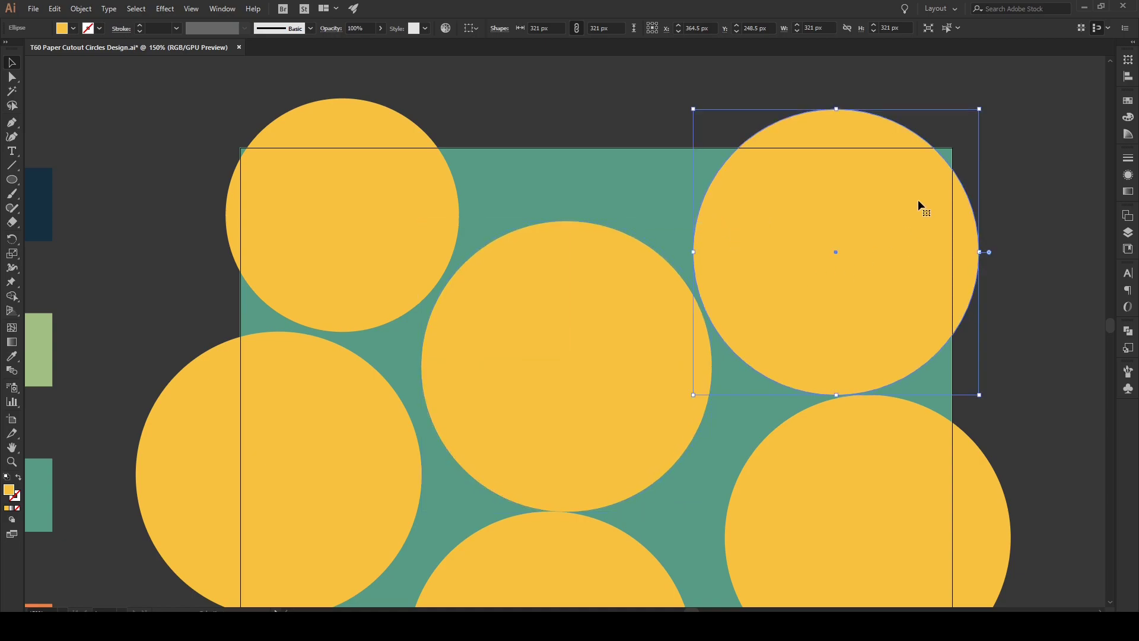
{"action": "left_click_drag", "start_coordinate": [979, 110], "coordinate": [915, 172]}
{"action": "left_click_drag", "start_coordinate": [817, 248], "coordinate": [839, 237]}
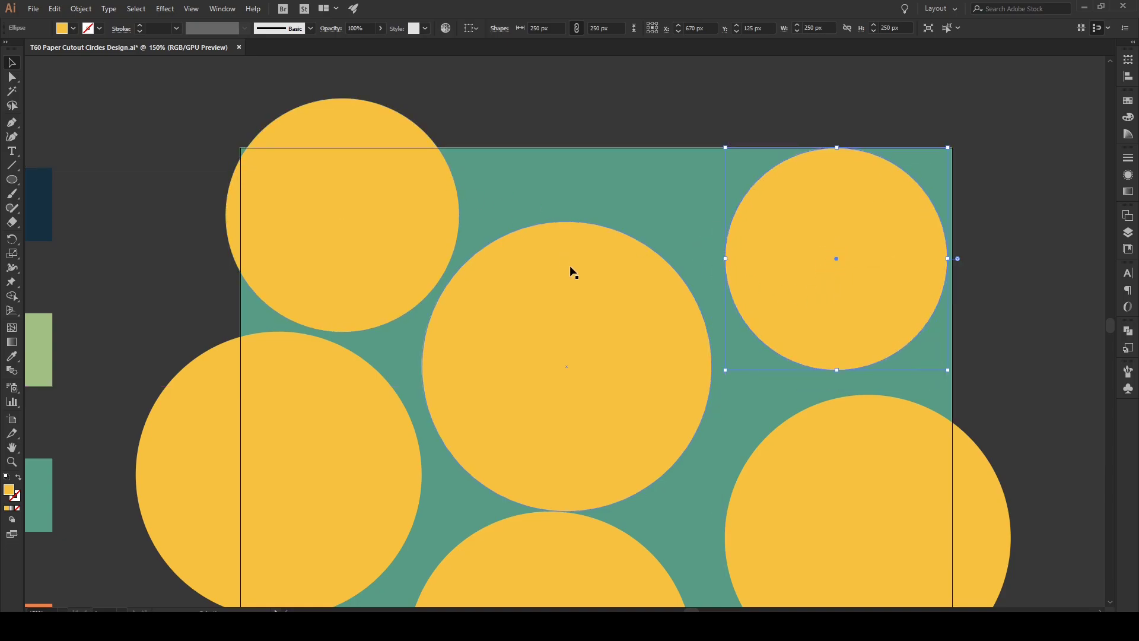
- Enlarge the left circle slightly and shrink the bottom-left circle to 290 px, shifting it right
{"action": "scroll", "coordinate": [564, 273], "scroll_direction": "down", "scroll_amount": 5}
{"action": "left_click", "coordinate": [356, 290]}
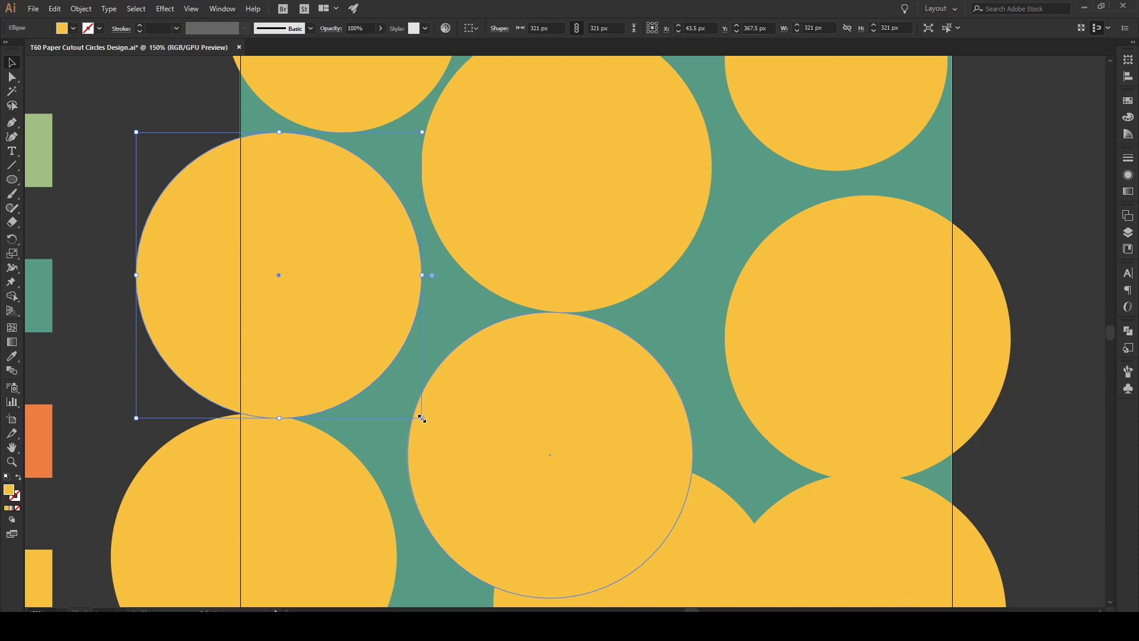
{"action": "left_click_drag", "start_coordinate": [421, 417], "coordinate": [436, 431]}
{"action": "scroll", "coordinate": [415, 391], "scroll_direction": "down", "scroll_amount": 4}
{"action": "left_click", "coordinate": [180, 369]}
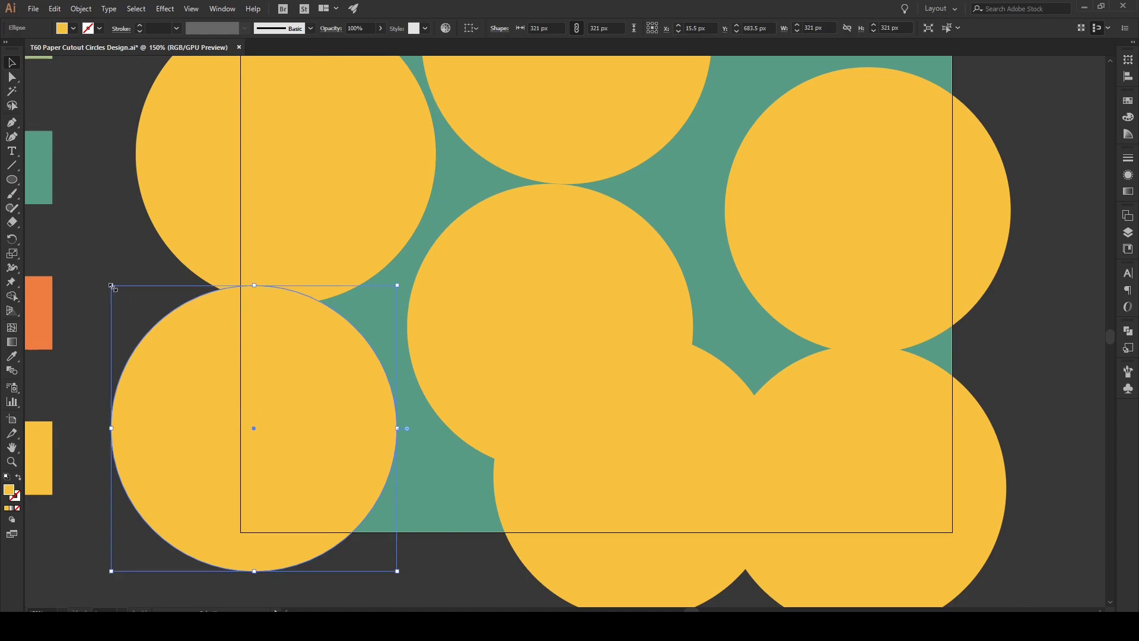
{"action": "left_click_drag", "start_coordinate": [110, 286], "coordinate": [133, 313]}
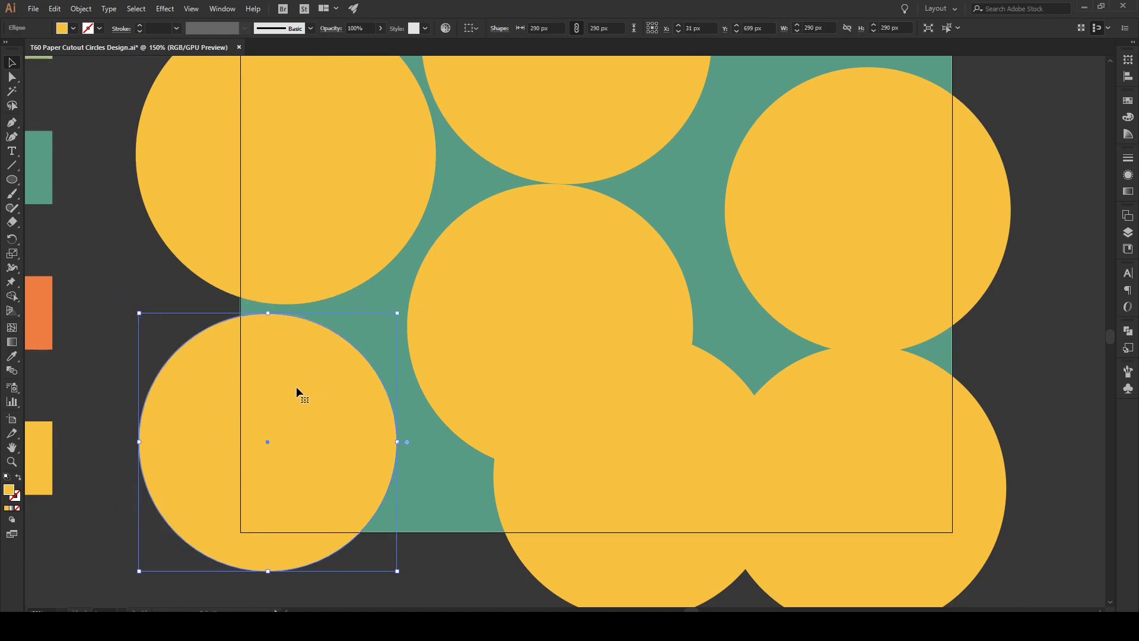
{"action": "left_click_drag", "start_coordinate": [296, 391], "coordinate": [324, 386]}
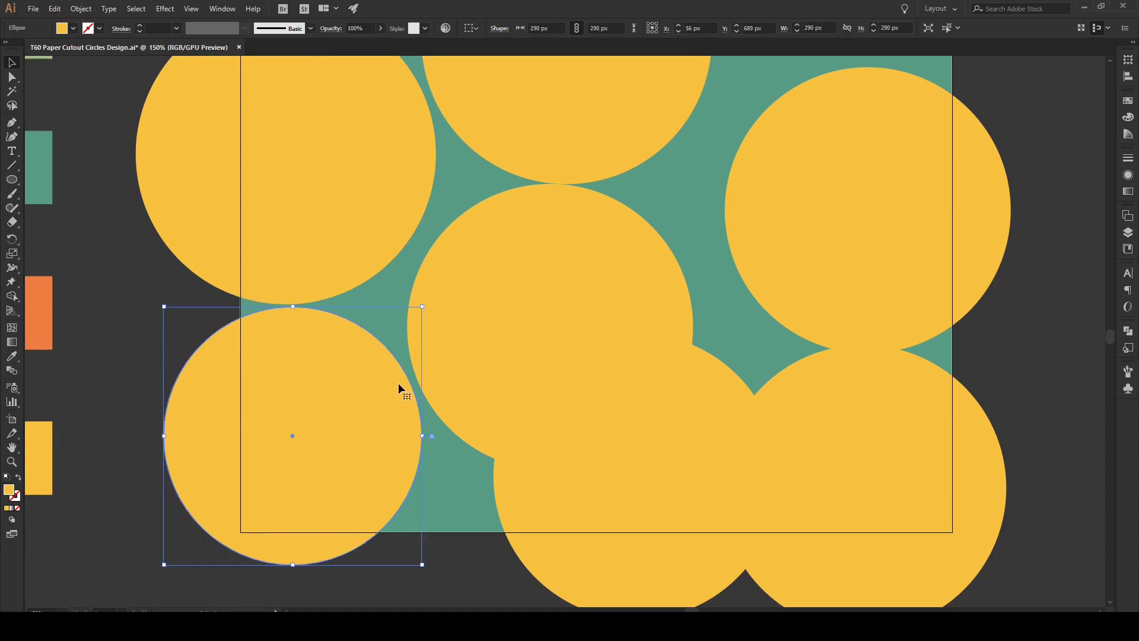
- Shrink the bottom-centre circle to 151 px, move it right, and lower the big right circle
{"action": "left_click", "coordinate": [650, 397]}
{"action": "left_click", "coordinate": [569, 297]}
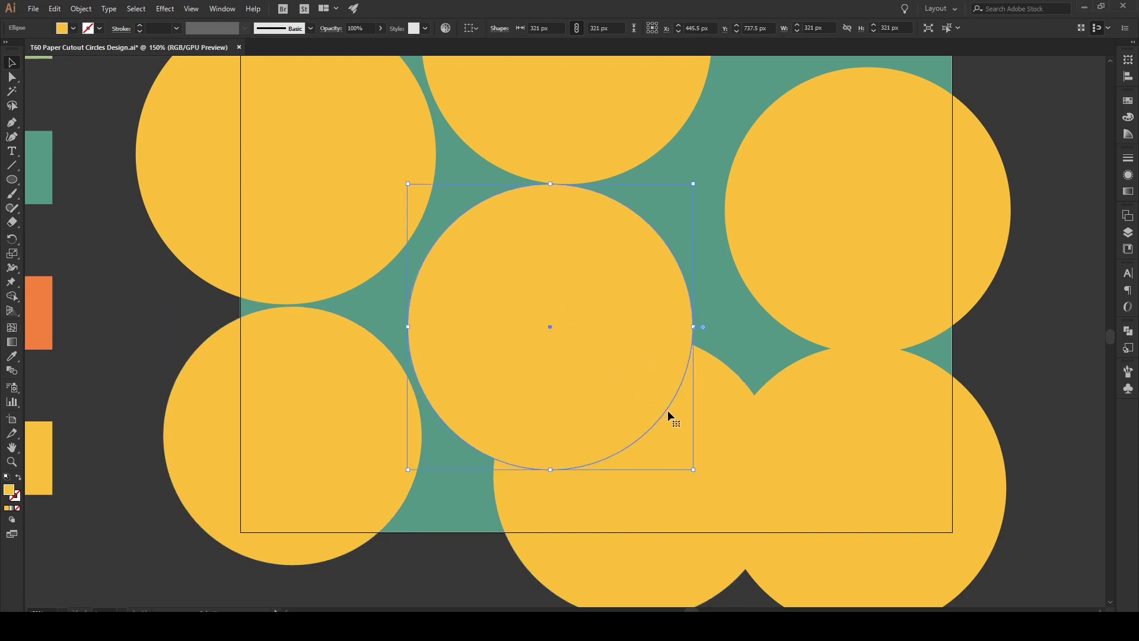
{"action": "left_click", "coordinate": [712, 412]}
{"action": "left_click_drag", "start_coordinate": [781, 333], "coordinate": [647, 467]}
{"action": "left_click_drag", "start_coordinate": [589, 503], "coordinate": [657, 505]}
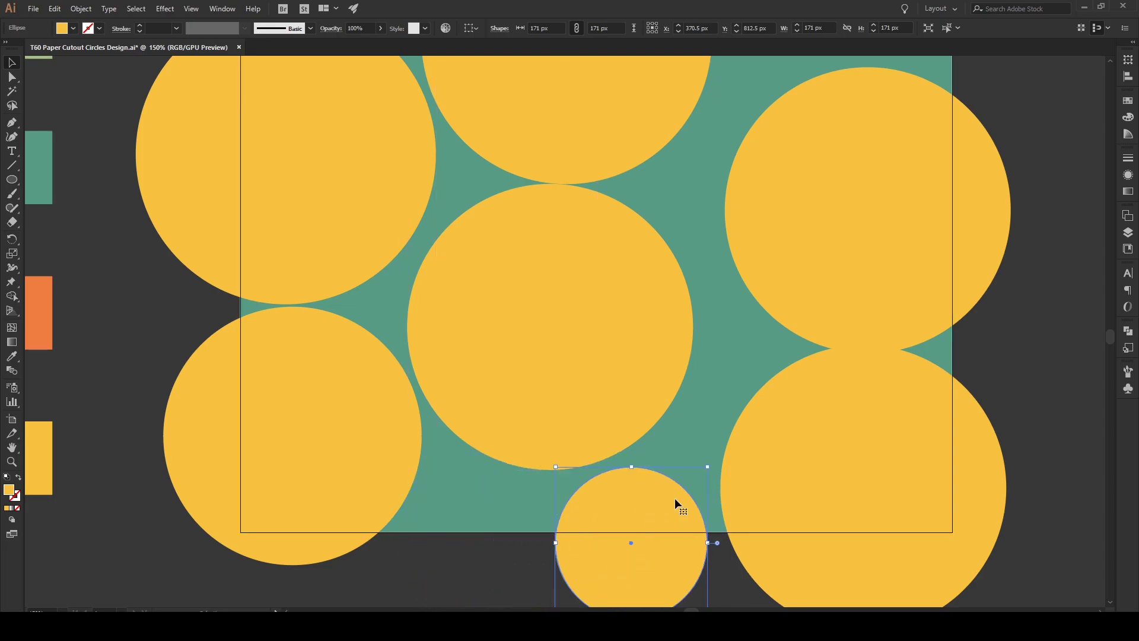
{"action": "scroll", "coordinate": [653, 532], "scroll_direction": "down", "scroll_amount": 3}
{"action": "left_click_drag", "start_coordinate": [709, 535], "coordinate": [690, 516]}
{"action": "left_click_drag", "start_coordinate": [639, 452], "coordinate": [670, 439]}
{"action": "left_click_drag", "start_coordinate": [844, 340], "coordinate": [844, 349]}
- Shrink the right circle to ~249 px, resize the bottom-middle circle, and nudge the small and centre circles
{"action": "scroll", "coordinate": [827, 350], "scroll_direction": "up", "scroll_amount": 4}
{"action": "scroll", "coordinate": [759, 348], "scroll_direction": "up", "scroll_amount": 3}
{"action": "left_click", "coordinate": [821, 305]}
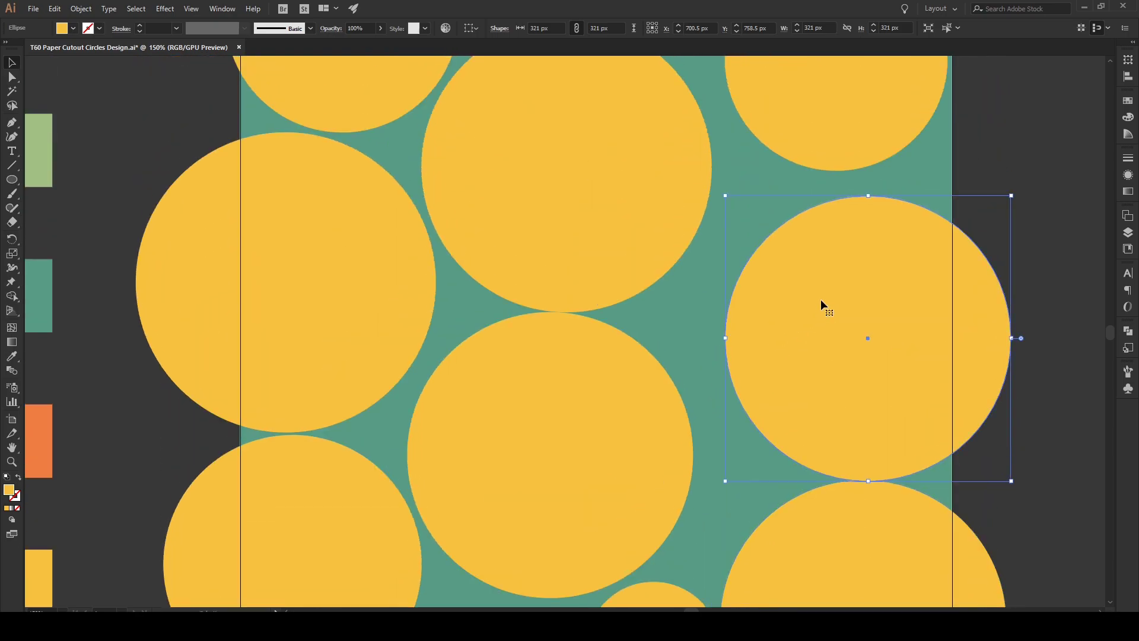
{"action": "left_click_drag", "start_coordinate": [725, 197], "coordinate": [785, 260]}
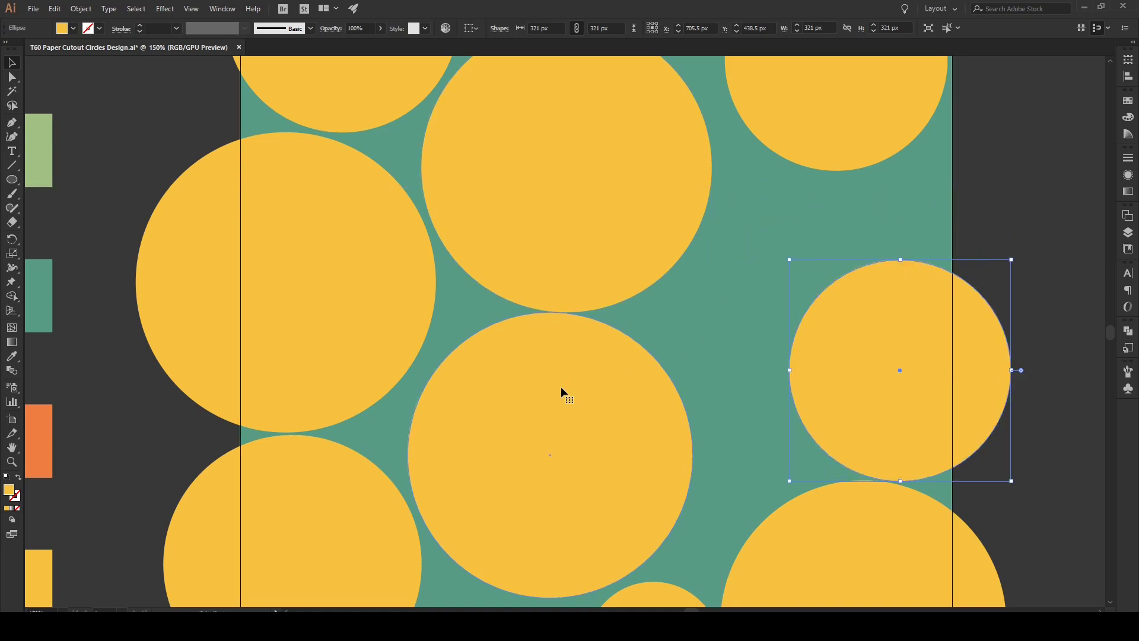
{"action": "left_click", "coordinate": [567, 393]}
{"action": "left_click_drag", "start_coordinate": [694, 314], "coordinate": [635, 369]}
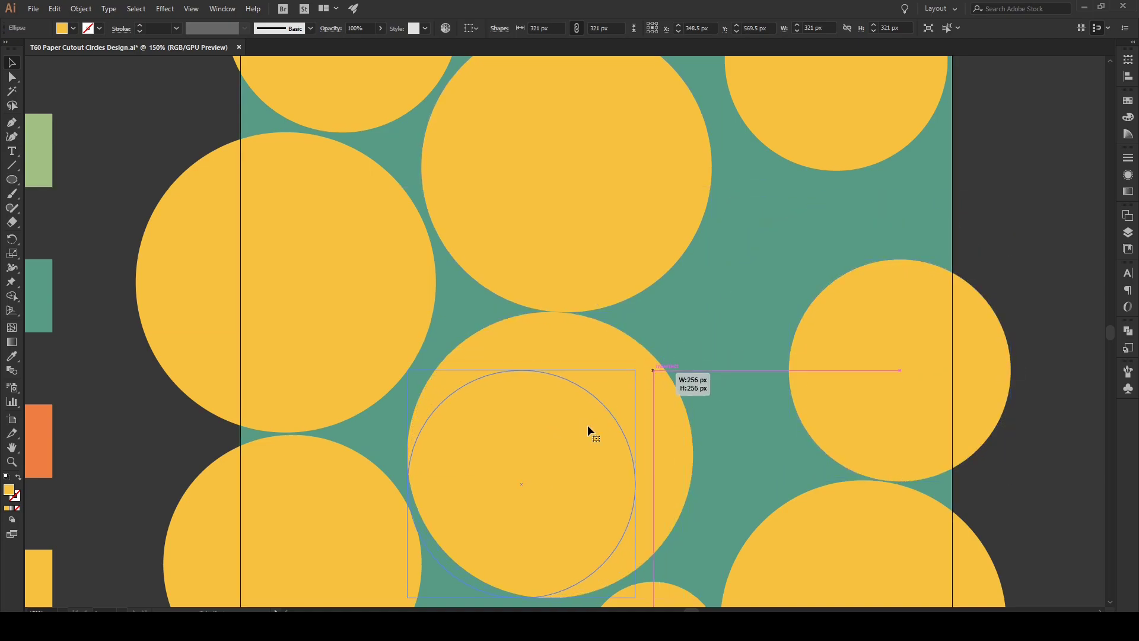
{"action": "scroll", "coordinate": [605, 482], "scroll_direction": "down", "scroll_amount": 3}
{"action": "left_click", "coordinate": [654, 535]}
{"action": "left_click_drag", "start_coordinate": [655, 535], "coordinate": [645, 521]}
{"action": "left_click", "coordinate": [525, 414]}
{"action": "left_click_drag", "start_coordinate": [525, 414], "coordinate": [534, 414]}
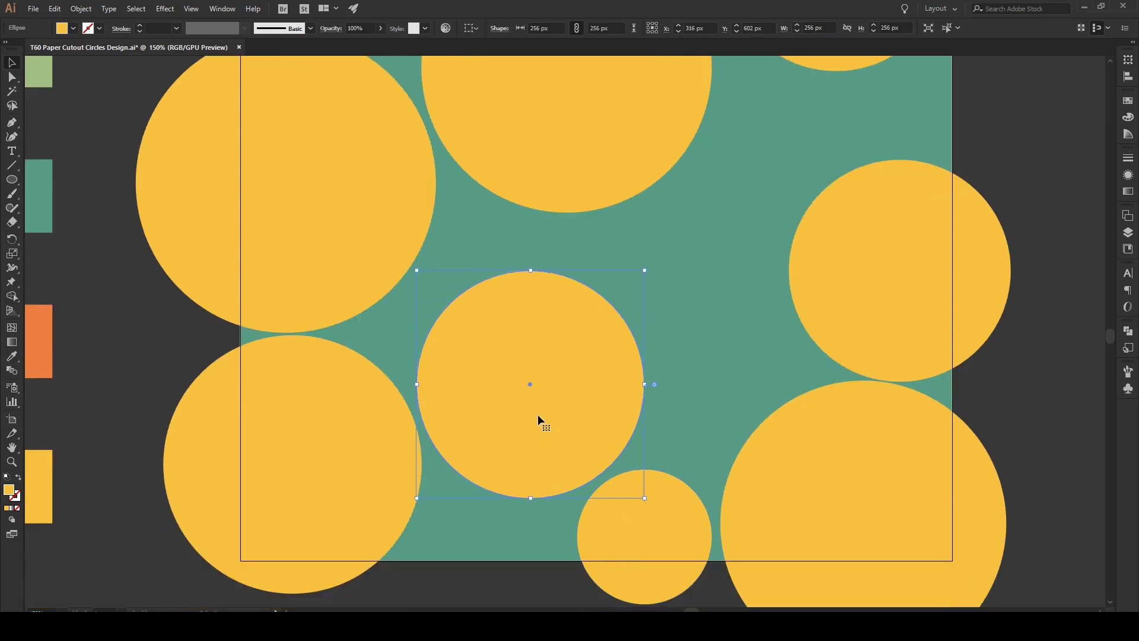
{"action": "scroll", "coordinate": [866, 337], "scroll_direction": "up", "scroll_amount": 3}
- Move a right circle left and enlarge it to ~276 px; enlarge the top-right circle to 274 px
{"action": "left_click", "coordinate": [866, 337]}
{"action": "left_click_drag", "start_coordinate": [861, 348], "coordinate": [710, 372]}
{"action": "left_click_drag", "start_coordinate": [853, 268], "coordinate": [880, 240]}
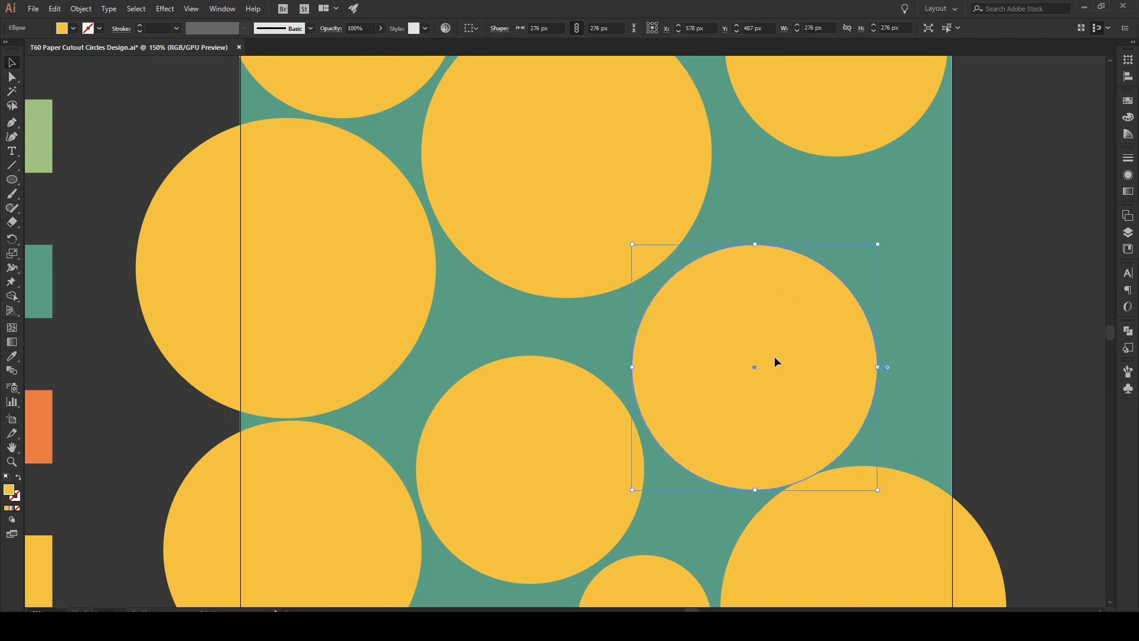
{"action": "left_click_drag", "start_coordinate": [774, 356], "coordinate": [768, 347]}
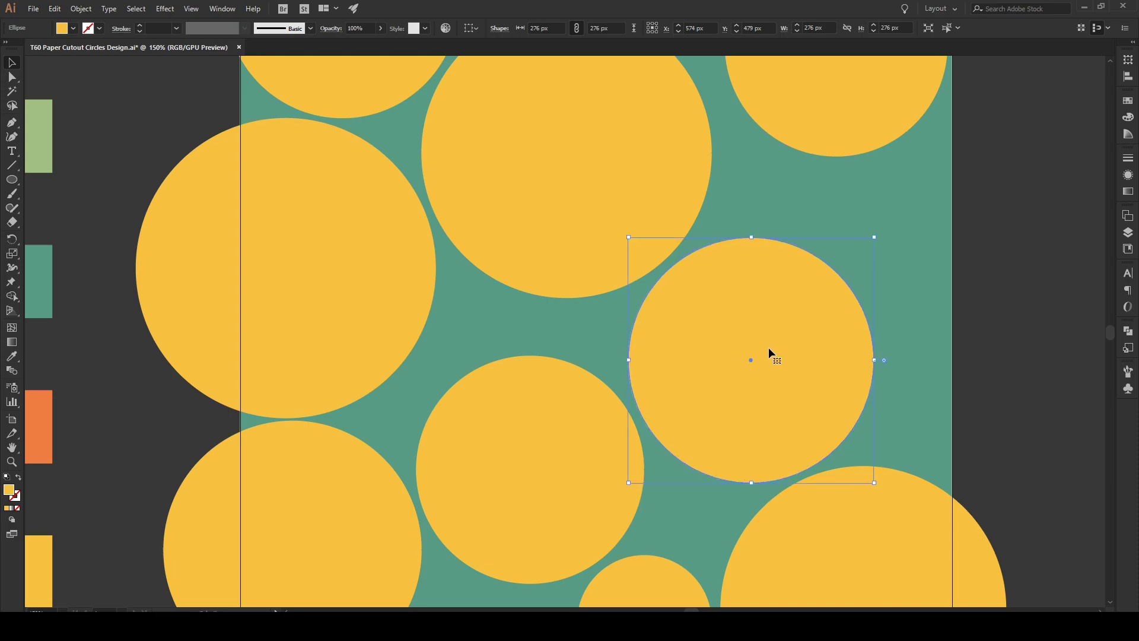
{"action": "scroll", "coordinate": [773, 347], "scroll_direction": "up", "scroll_amount": 5}
{"action": "left_click", "coordinate": [755, 319]}
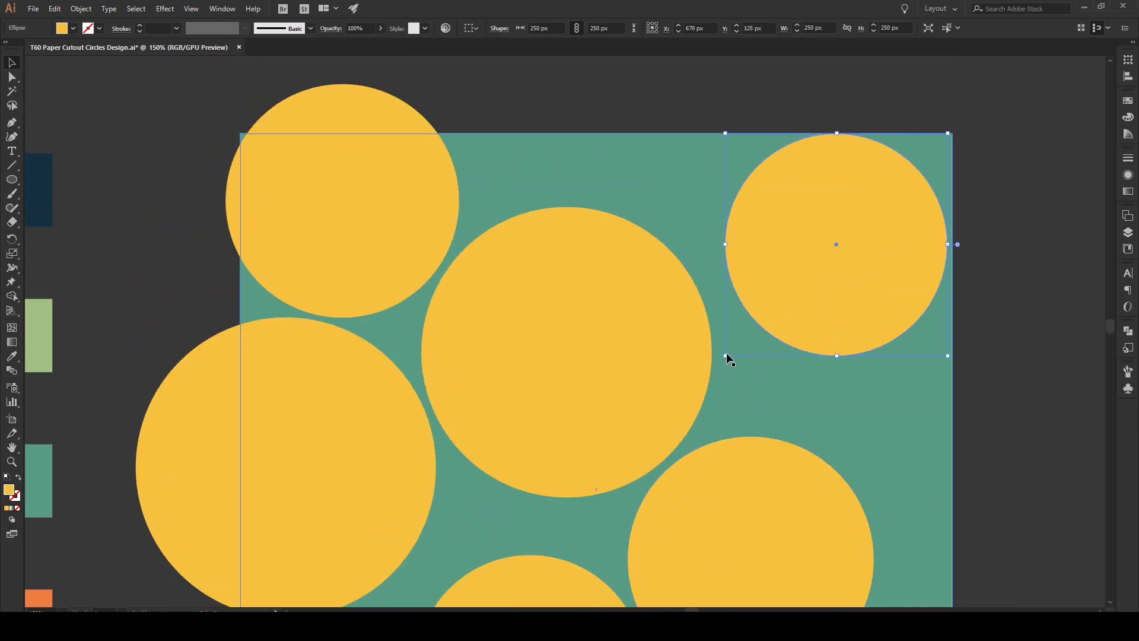
{"action": "left_click_drag", "start_coordinate": [728, 356], "coordinate": [701, 375]}
{"action": "scroll", "coordinate": [707, 372], "scroll_direction": "down", "scroll_amount": 7}
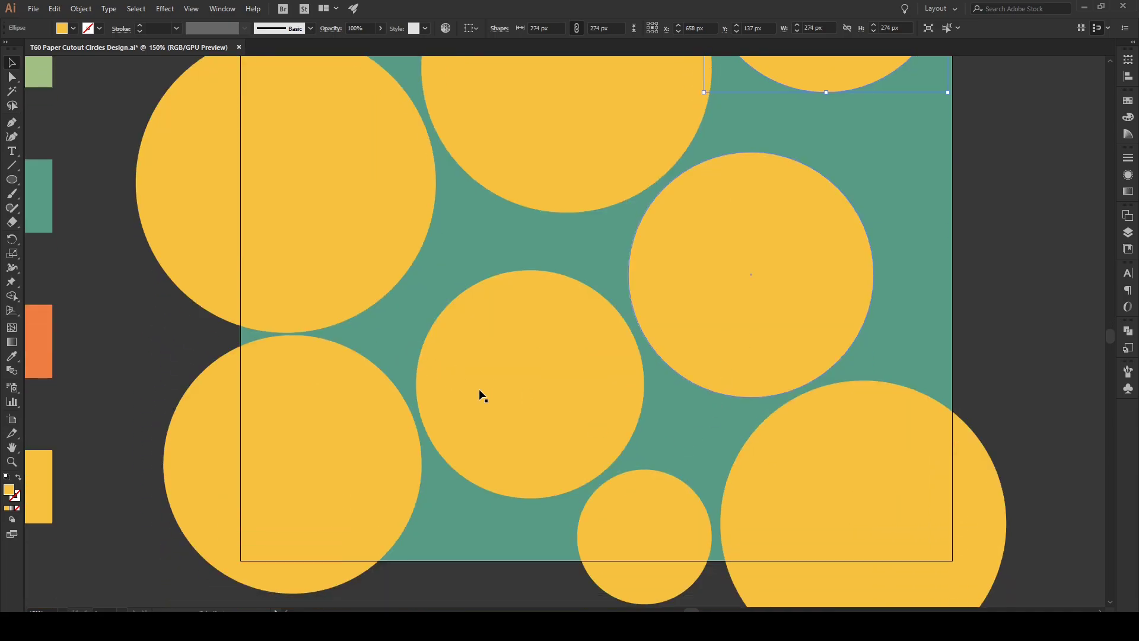
- Move a small circle to the lower right, sizing it around 139–148 px
{"action": "left_click_drag", "start_coordinate": [658, 526], "coordinate": [923, 157]}
{"action": "scroll", "coordinate": [916, 166], "scroll_direction": "up", "scroll_amount": 3}
{"action": "scroll", "coordinate": [947, 178], "scroll_direction": "up", "scroll_amount": 3}
{"action": "left_click_drag", "start_coordinate": [785, 256], "coordinate": [777, 236]}
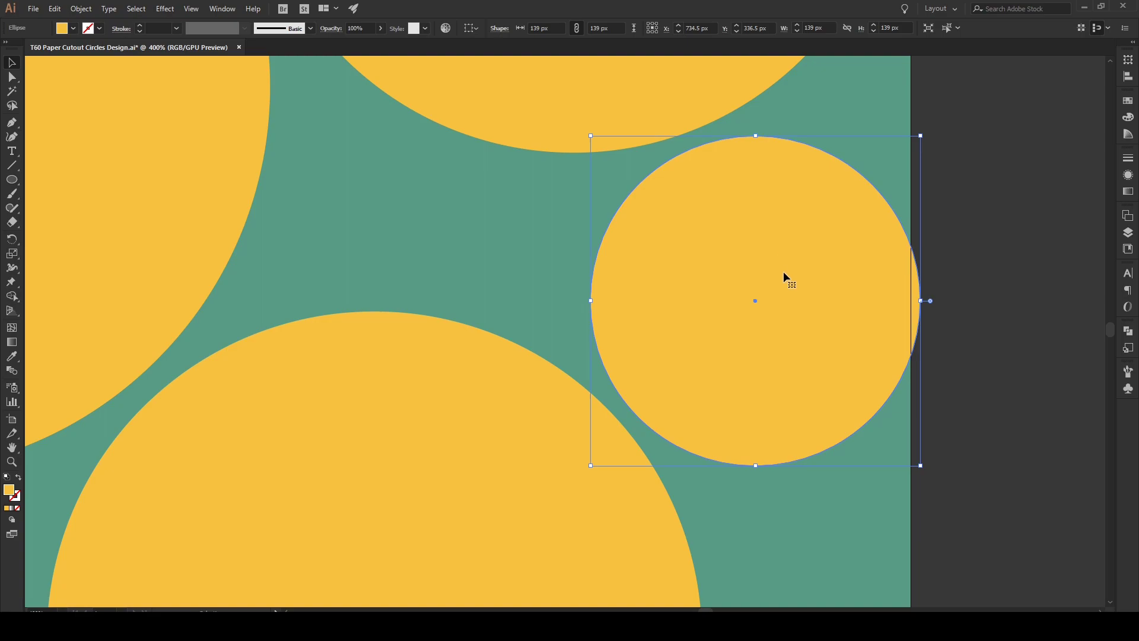
{"action": "key", "text": "ctrl+1"}
{"action": "left_click_drag", "start_coordinate": [874, 311], "coordinate": [904, 435]}
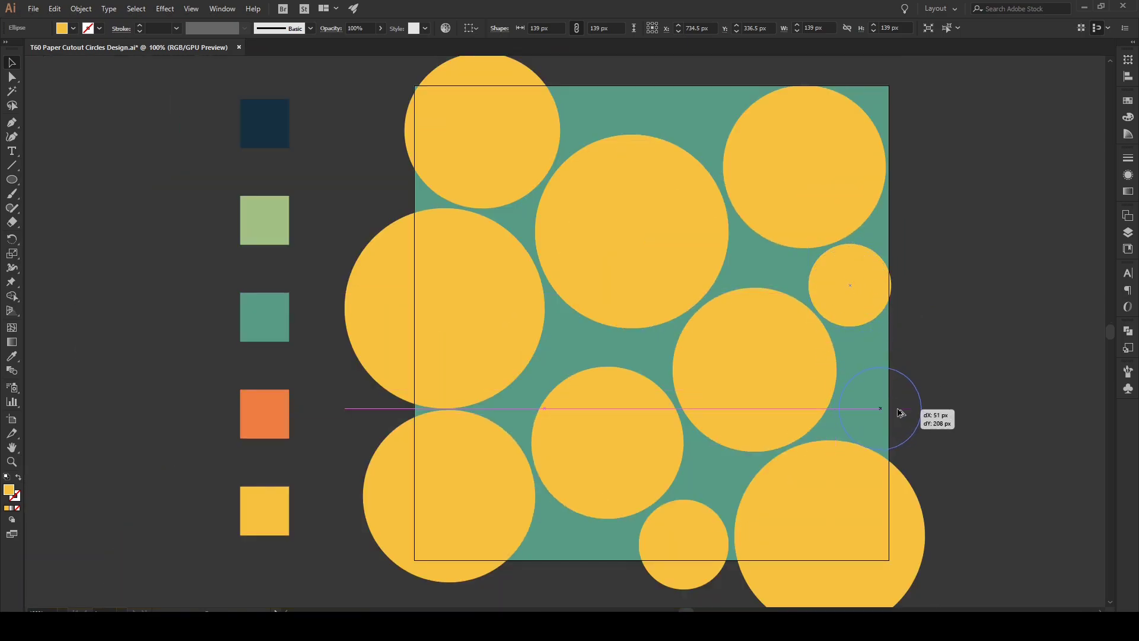
{"action": "scroll", "coordinate": [904, 434], "scroll_direction": "up", "scroll_amount": 4}
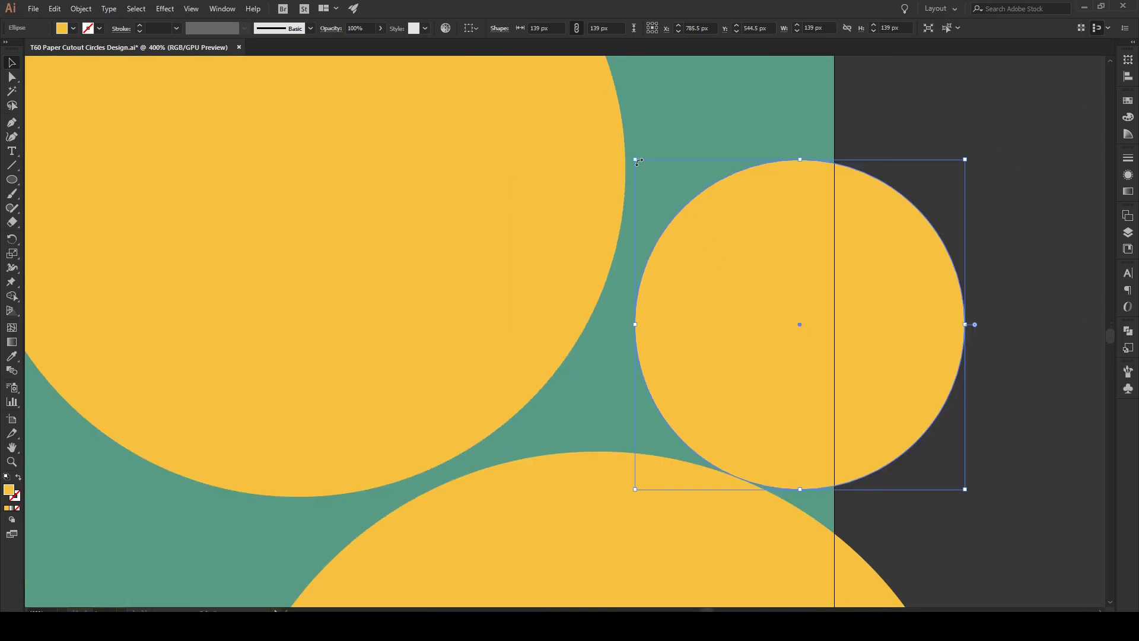
{"action": "left_click_drag", "start_coordinate": [637, 162], "coordinate": [614, 137]}
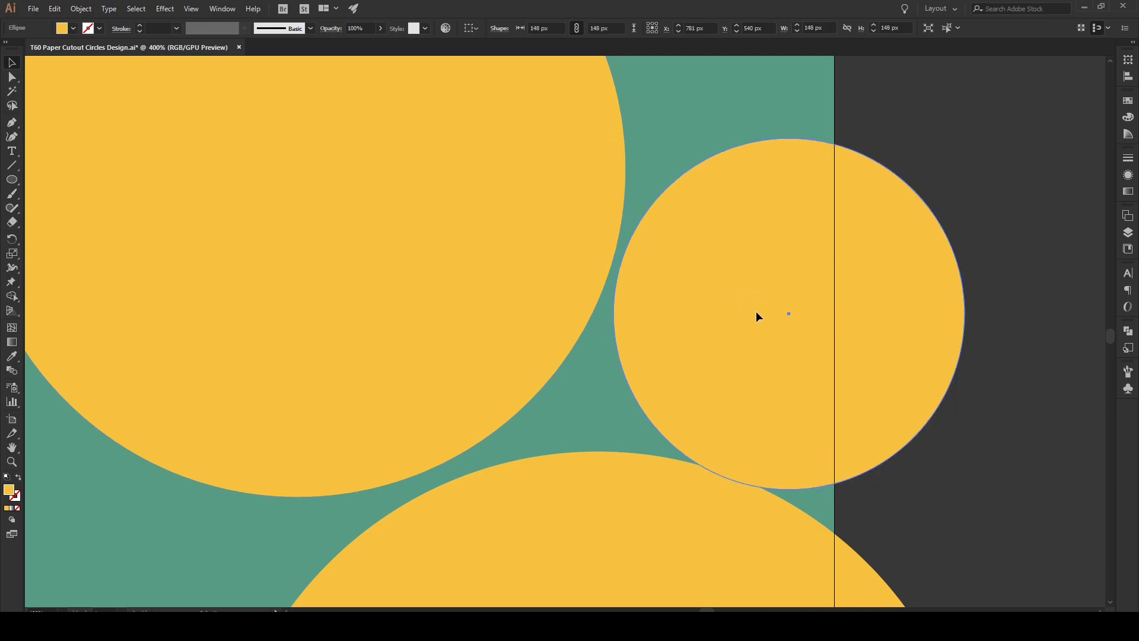
{"action": "left_click_drag", "start_coordinate": [756, 316], "coordinate": [765, 308]}
- Copy the small bottom circle, resize it to ~74 px, and move it into the right-side gap
{"action": "scroll", "coordinate": [765, 308], "scroll_direction": "down", "scroll_amount": 3}
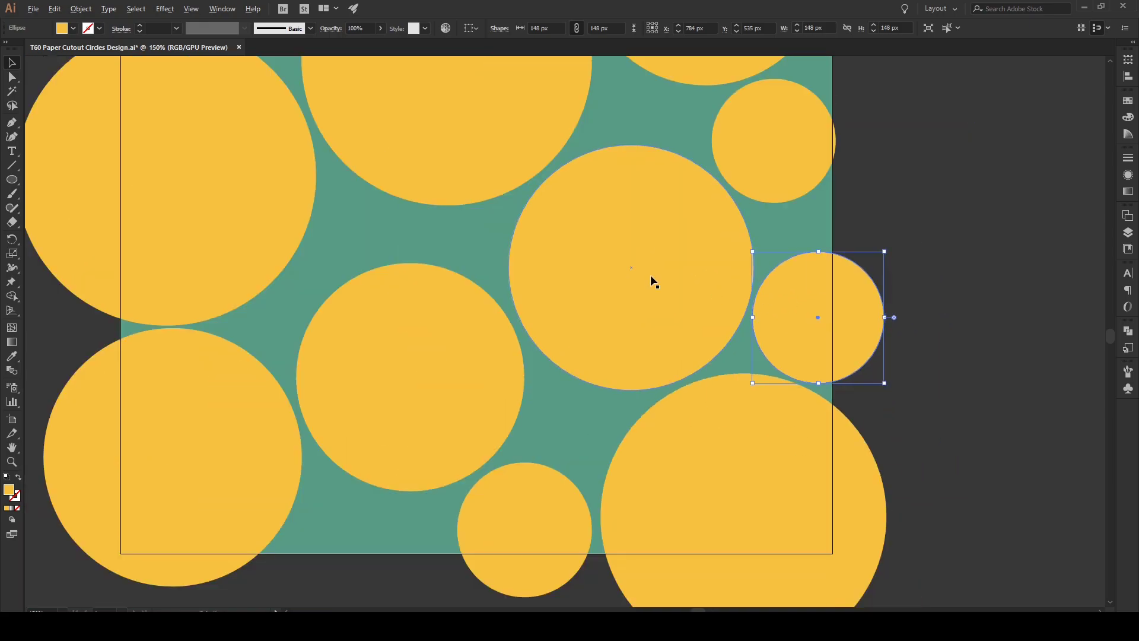
{"action": "left_click", "coordinate": [530, 507]}
{"action": "left_click_drag", "start_coordinate": [530, 507], "coordinate": [340, 505]}
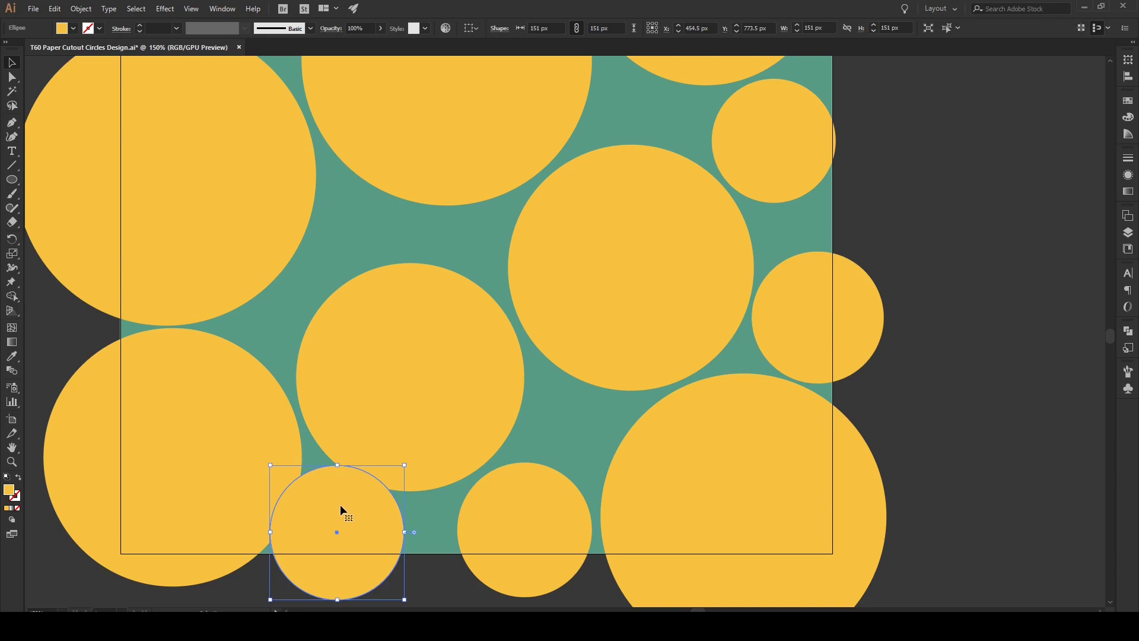
{"action": "scroll", "coordinate": [339, 504], "scroll_direction": "up", "scroll_amount": 3}
{"action": "scroll", "coordinate": [414, 418], "scroll_direction": "down", "scroll_amount": 2}
{"action": "left_click_drag", "start_coordinate": [486, 296], "coordinate": [345, 437]}
{"action": "left_click_drag", "start_coordinate": [308, 486], "coordinate": [364, 361]}
{"action": "scroll", "coordinate": [325, 494], "scroll_direction": "up", "scroll_amount": 2}
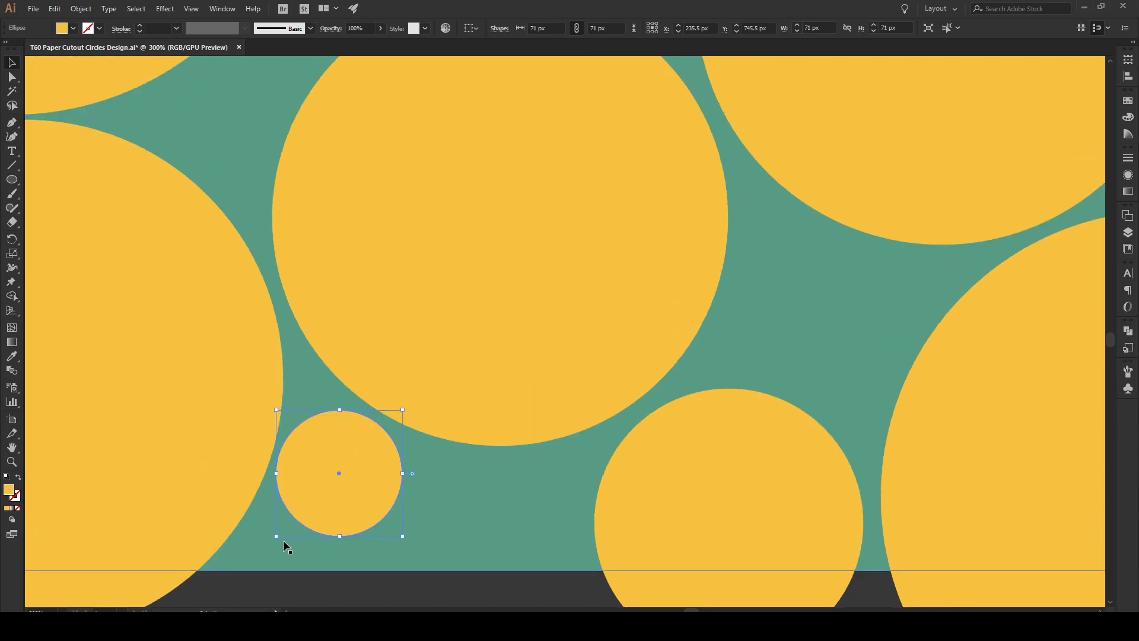
{"action": "left_click_drag", "start_coordinate": [276, 536], "coordinate": [271, 541]}
{"action": "left_click_drag", "start_coordinate": [319, 497], "coordinate": [813, 339]}
- Enlarge circles in the gaps to about 85–86 px
{"action": "scroll", "coordinate": [813, 339], "scroll_direction": "down", "scroll_amount": 3}
{"action": "scroll", "coordinate": [863, 354], "scroll_direction": "up", "scroll_amount": 5}
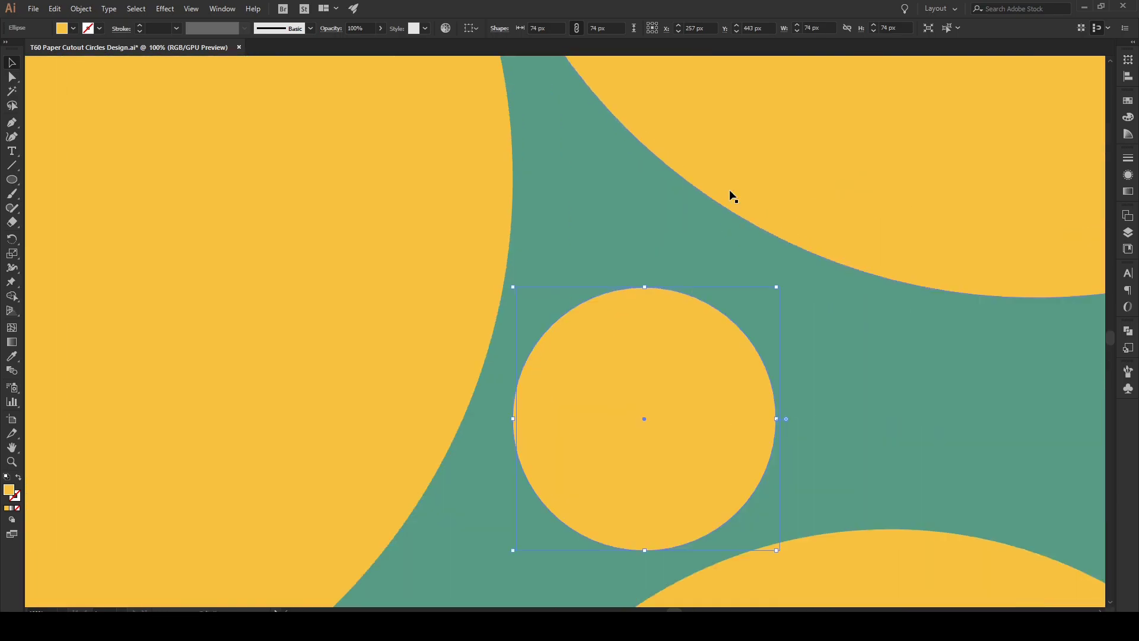
{"action": "left_click_drag", "start_coordinate": [775, 284], "coordinate": [816, 247]}
{"action": "left_click_drag", "start_coordinate": [513, 546], "coordinate": [506, 556]}
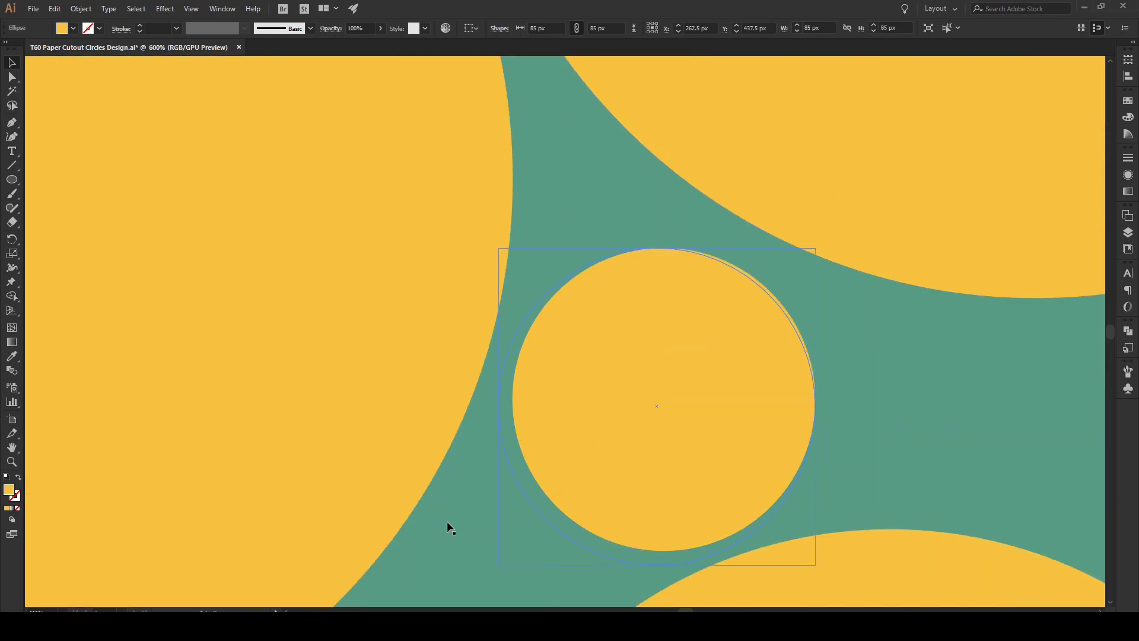
{"action": "scroll", "coordinate": [447, 510], "scroll_direction": "down", "scroll_amount": 5}
{"action": "scroll", "coordinate": [492, 489], "scroll_direction": "up", "scroll_amount": 3}
- Copy a circle to the right at ~77 px, shift one left 120 px, and size others to 80 and 82 px
{"action": "left_click_drag", "start_coordinate": [457, 421], "coordinate": [698, 435]}
{"action": "left_click_drag", "start_coordinate": [771, 380], "coordinate": [773, 374]}
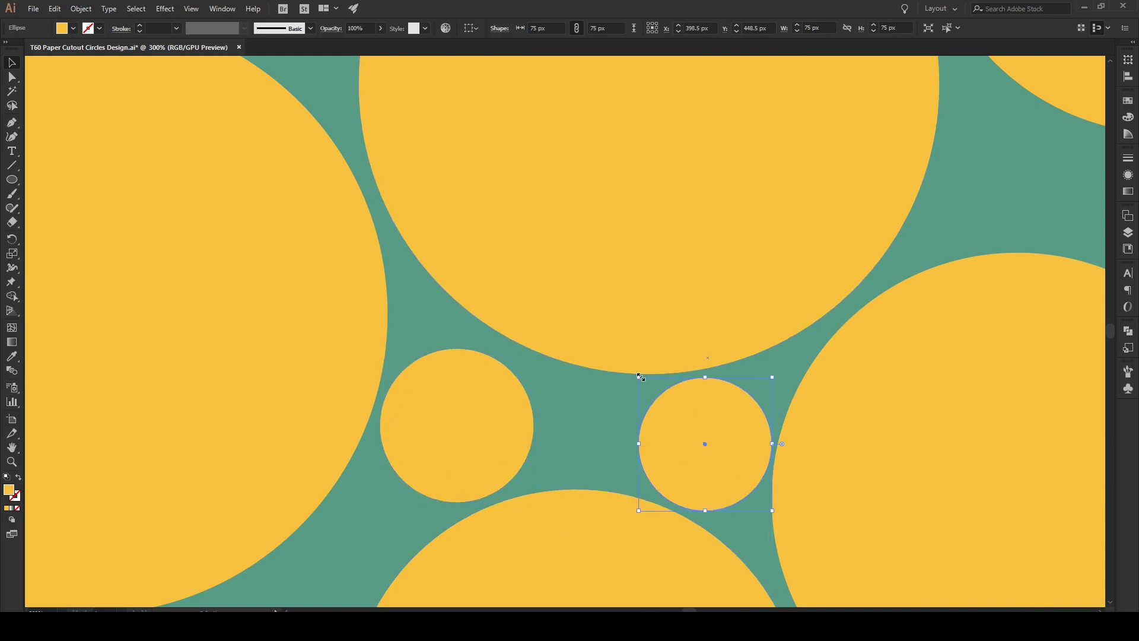
{"action": "scroll", "coordinate": [718, 400], "scroll_direction": "down", "scroll_amount": 3}
{"action": "scroll", "coordinate": [780, 307], "scroll_direction": "up", "scroll_amount": 4}
{"action": "left_click_drag", "start_coordinate": [834, 242], "coordinate": [762, 243]}
{"action": "left_click_drag", "start_coordinate": [870, 140], "coordinate": [882, 126]}
{"action": "left_click_drag", "start_coordinate": [882, 407], "coordinate": [889, 410]}
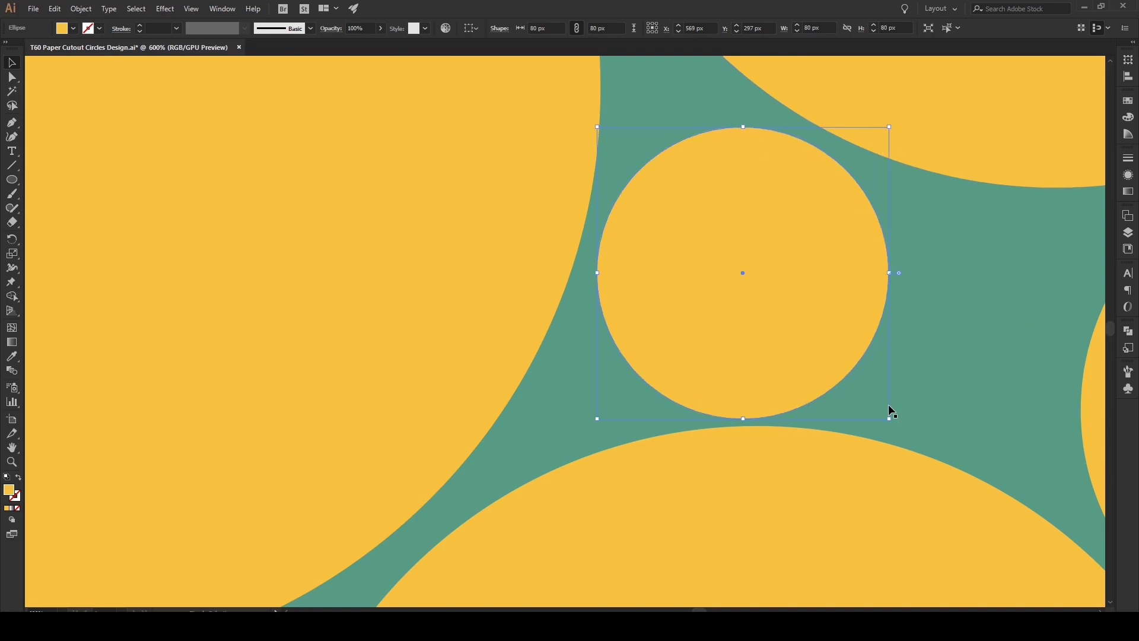
- Copy a circle near the top at 116 px and another enlarged copy at the upper left
{"action": "scroll", "coordinate": [830, 379], "scroll_direction": "down", "scroll_amount": 3}
{"action": "scroll", "coordinate": [694, 152], "scroll_direction": "up", "scroll_amount": 2}
{"action": "left_click_drag", "start_coordinate": [774, 304], "coordinate": [601, 95]}
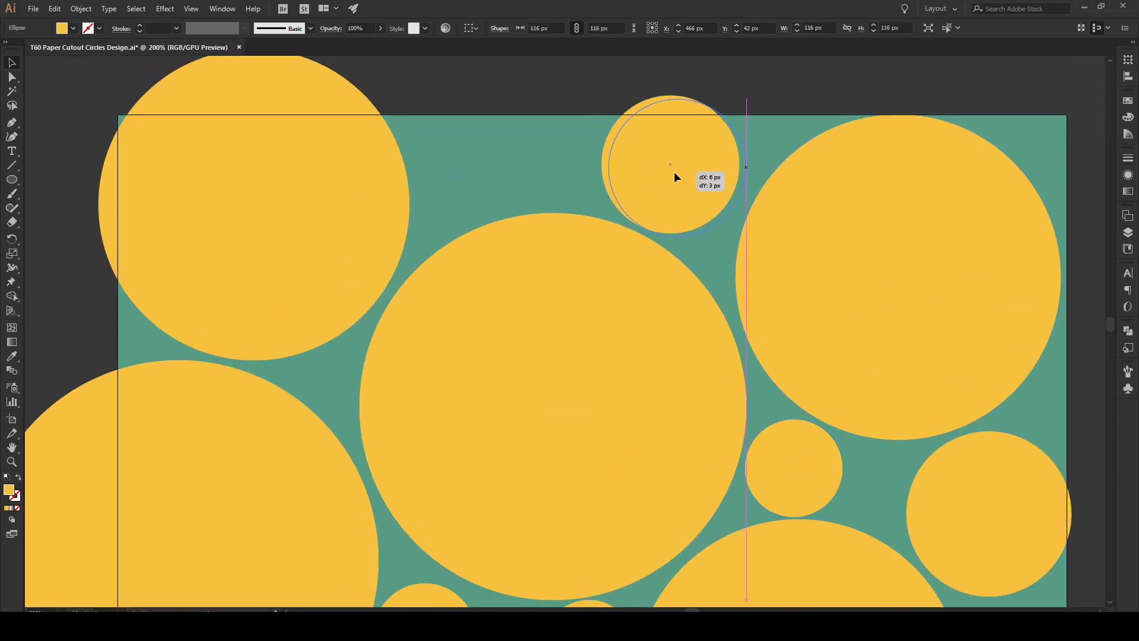
{"action": "left_click_drag", "start_coordinate": [675, 175], "coordinate": [497, 139]}
{"action": "left_click_drag", "start_coordinate": [545, 208], "coordinate": [564, 219]}
{"action": "scroll", "coordinate": [599, 219], "scroll_direction": "down", "scroll_amount": 1}
{"action": "scroll", "coordinate": [641, 224], "scroll_direction": "up", "scroll_amount": 1}
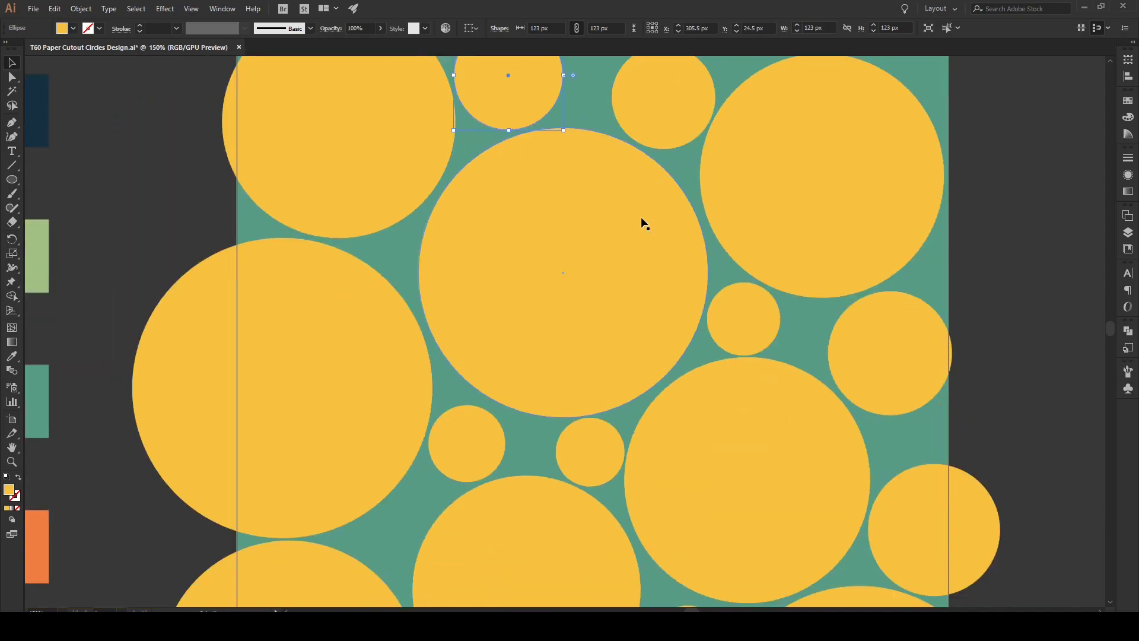
{"action": "scroll", "coordinate": [643, 223], "scroll_direction": "down", "scroll_amount": 2}
{"action": "scroll", "coordinate": [670, 244], "scroll_direction": "up", "scroll_amount": 1}
- Copy the small circle to the right and shrink copies to fit the narrow gaps
{"action": "scroll", "coordinate": [670, 245], "scroll_direction": "up", "scroll_amount": 1}
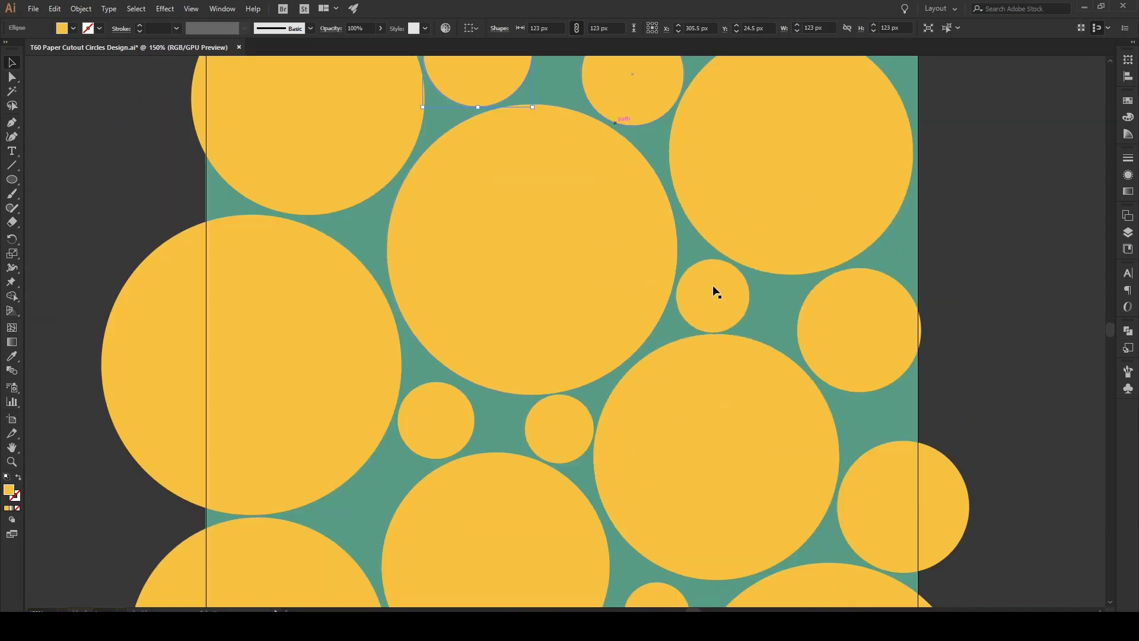
{"action": "scroll", "coordinate": [714, 287], "scroll_direction": "up", "scroll_amount": 3}
{"action": "left_click_drag", "start_coordinate": [651, 318], "coordinate": [808, 338]}
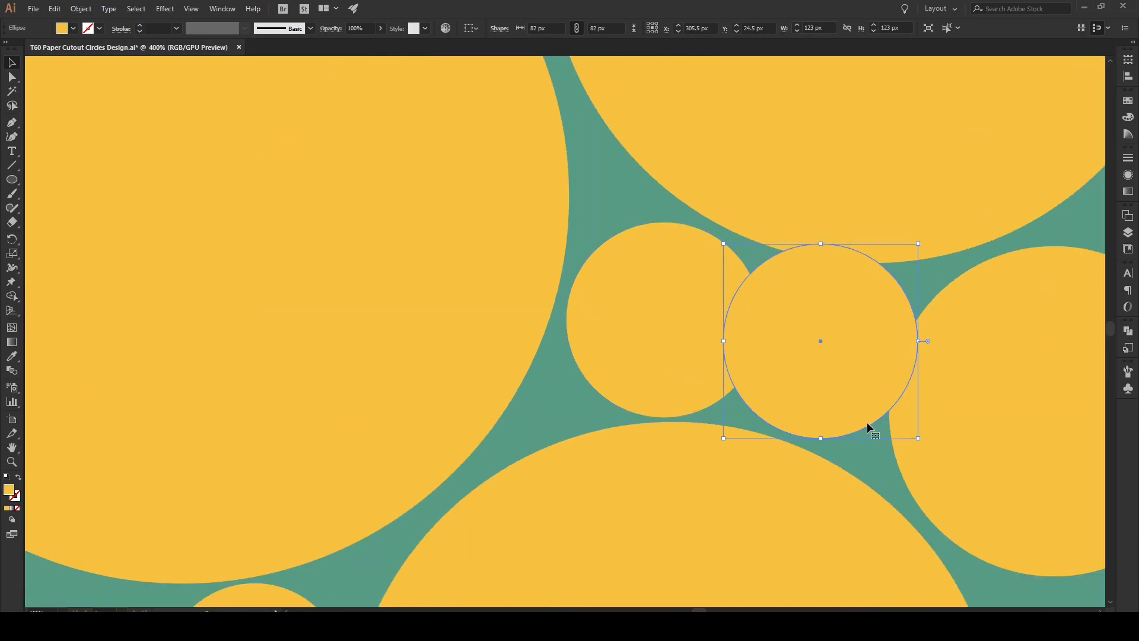
{"action": "left_click_drag", "start_coordinate": [917, 434], "coordinate": [1005, 559]}
{"action": "scroll", "coordinate": [892, 400], "scroll_direction": "down", "scroll_amount": 2}
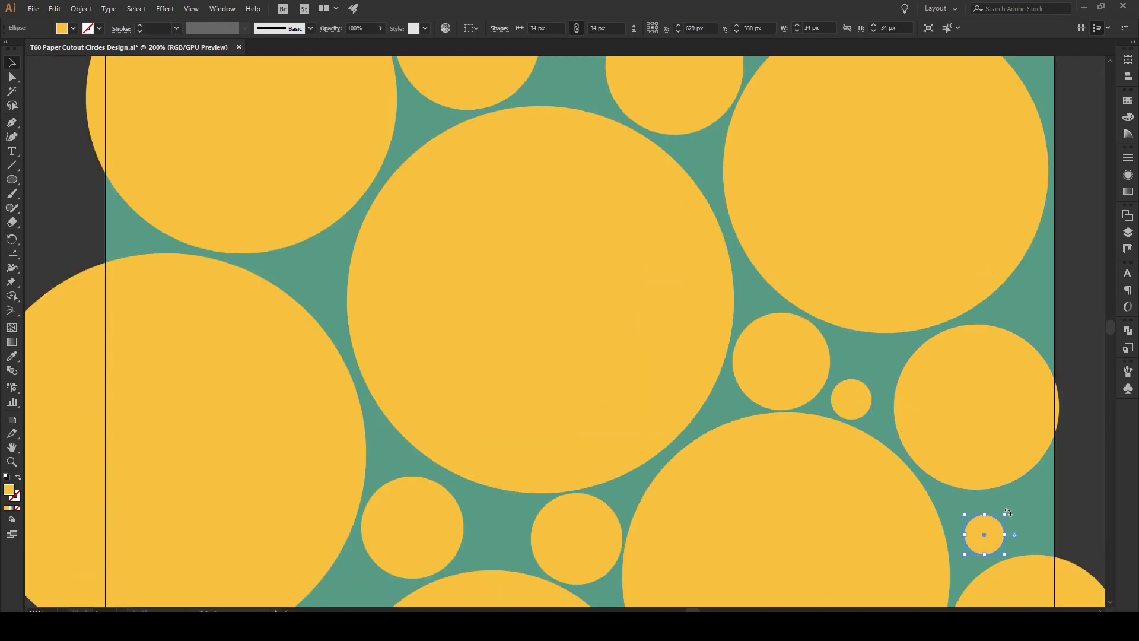
{"action": "left_click_drag", "start_coordinate": [1005, 513], "coordinate": [316, 278]}
- Drop a tiny 43 px circle copy into a lower gap and clear the selection
{"action": "scroll", "coordinate": [381, 283], "scroll_direction": "down", "scroll_amount": 2}
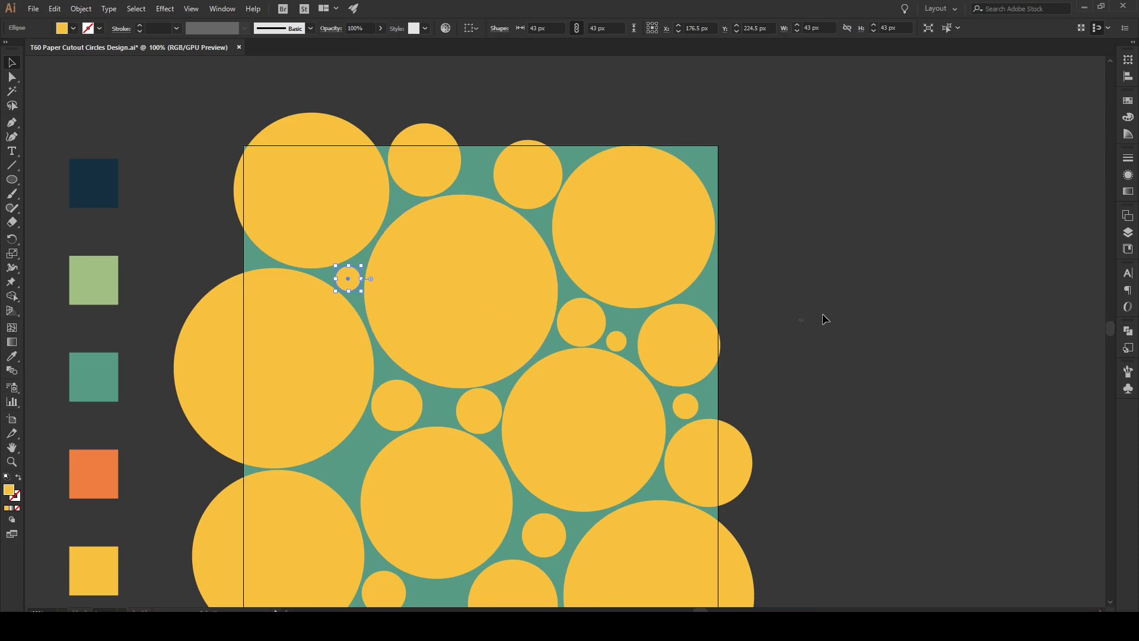
{"action": "scroll", "coordinate": [824, 319], "scroll_direction": "down", "scroll_amount": 1}
{"action": "key", "text": "ctrl+shift+a"}
{"action": "scroll", "coordinate": [490, 409], "scroll_direction": "up", "scroll_amount": 1}
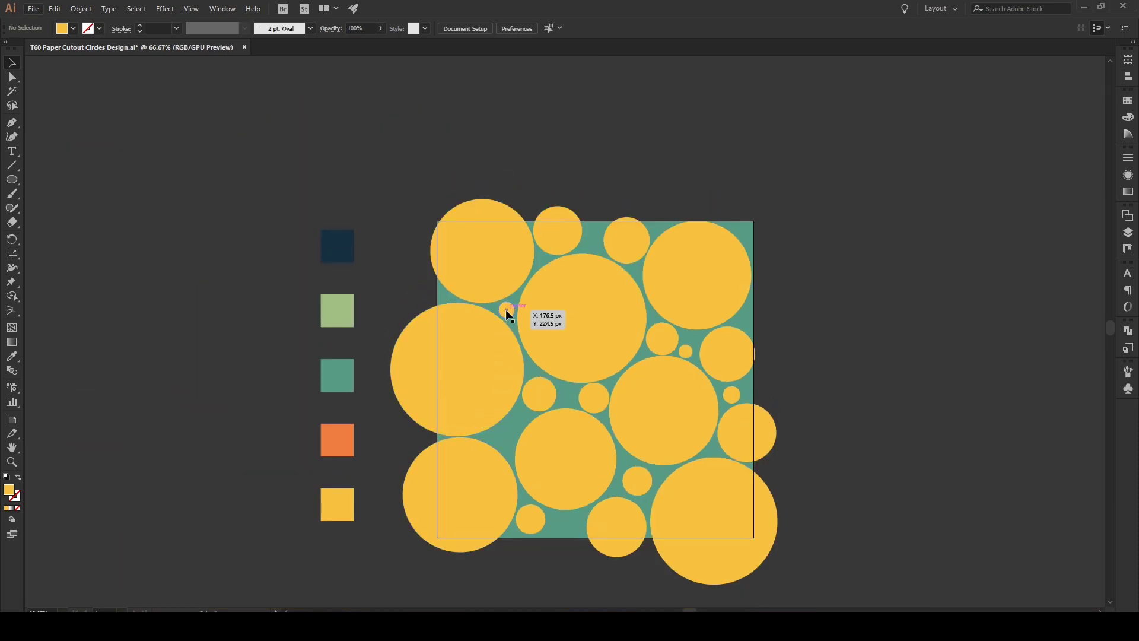
{"action": "left_click_drag", "start_coordinate": [506, 309], "coordinate": [508, 437]}
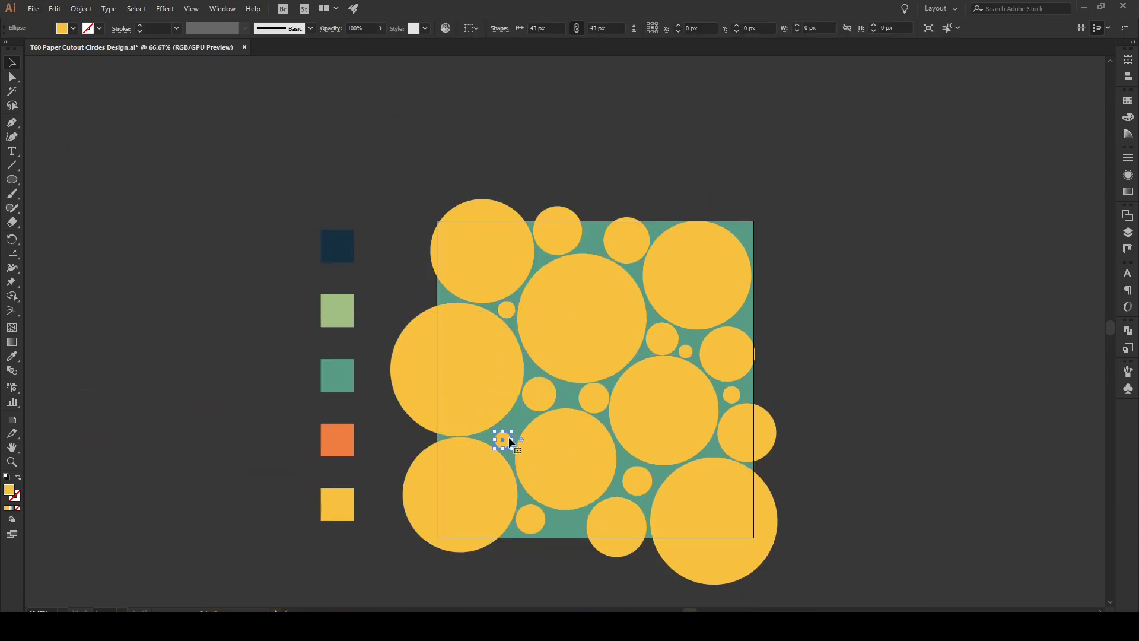
{"action": "key", "text": "ctrl+shift+a"}
{"action": "scroll", "coordinate": [822, 496], "scroll_direction": "down", "scroll_amount": 1}
{"action": "scroll", "coordinate": [667, 501], "scroll_direction": "up", "scroll_amount": 1}
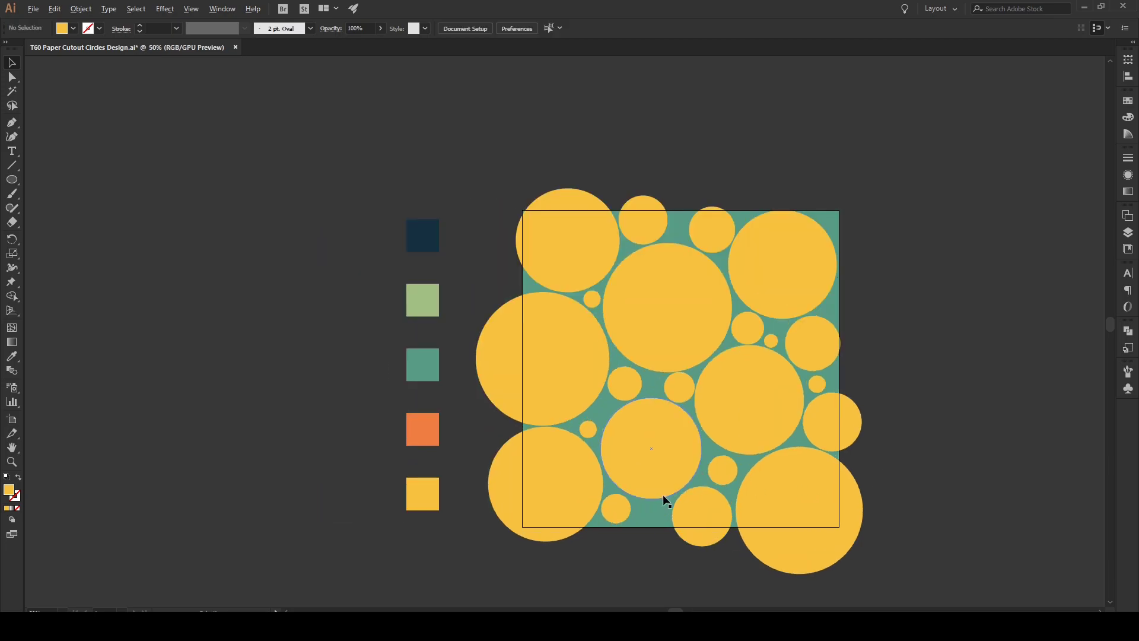
{"action": "scroll", "coordinate": [694, 495], "scroll_direction": "down", "scroll_amount": 1}
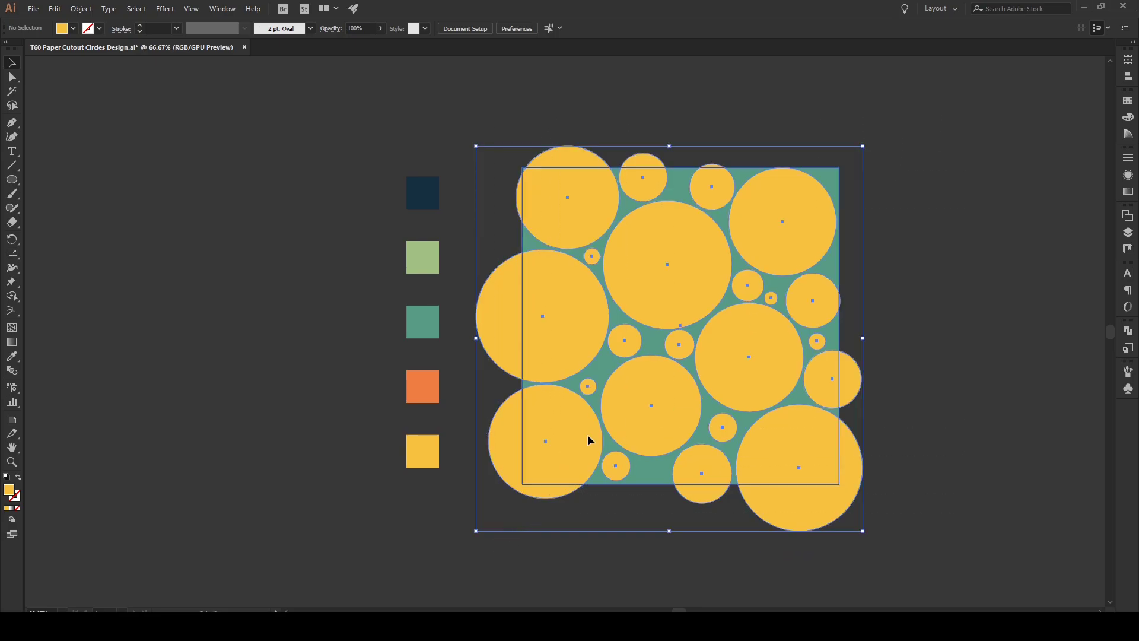
- Apply Pathfinder Divide to the teal square and yellow circles, then deselect
{"action": "left_click", "coordinate": [1128, 333]}
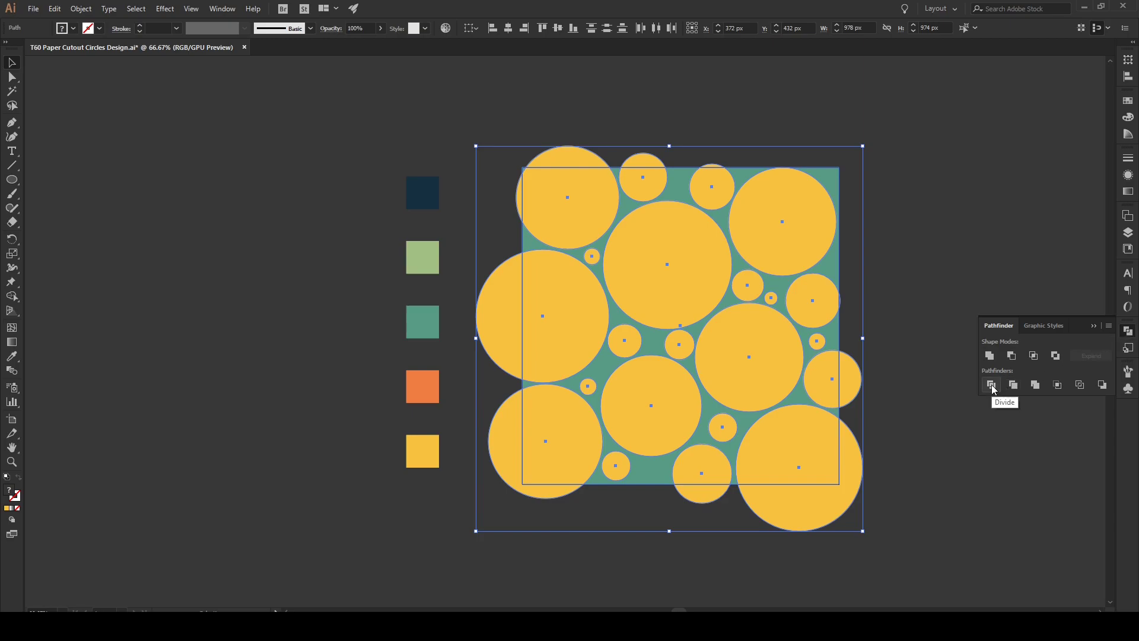
{"action": "left_click", "coordinate": [991, 385]}
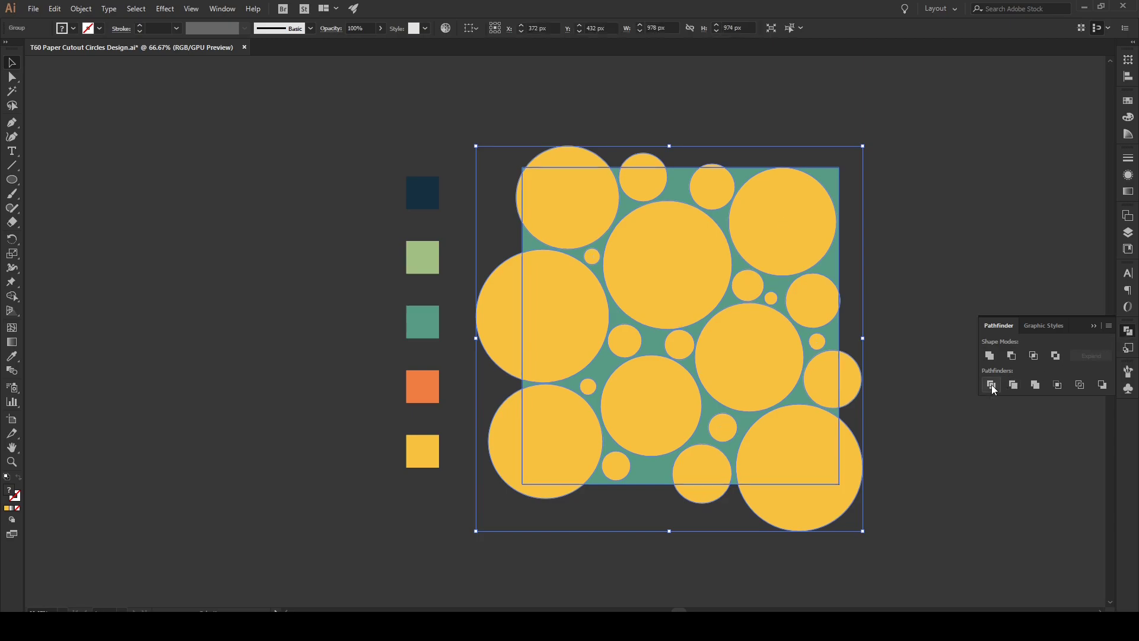
{"action": "left_click", "coordinate": [923, 457]}
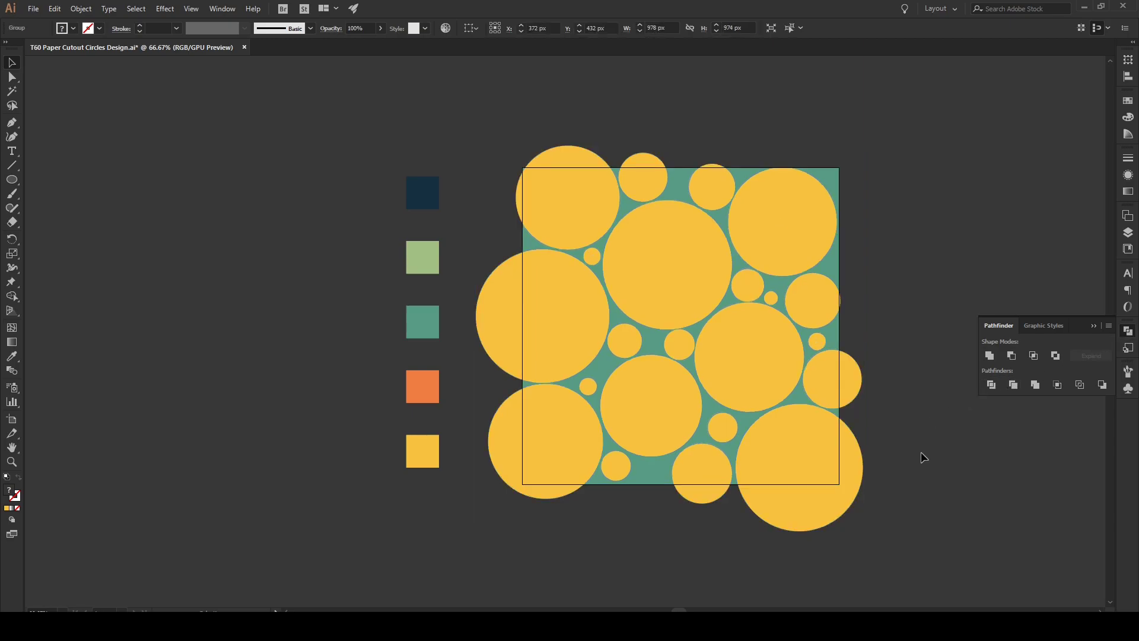
- Ungroup the divided circle and background pieces
{"action": "left_click", "coordinate": [741, 414]}
{"action": "right_click", "coordinate": [741, 414]}
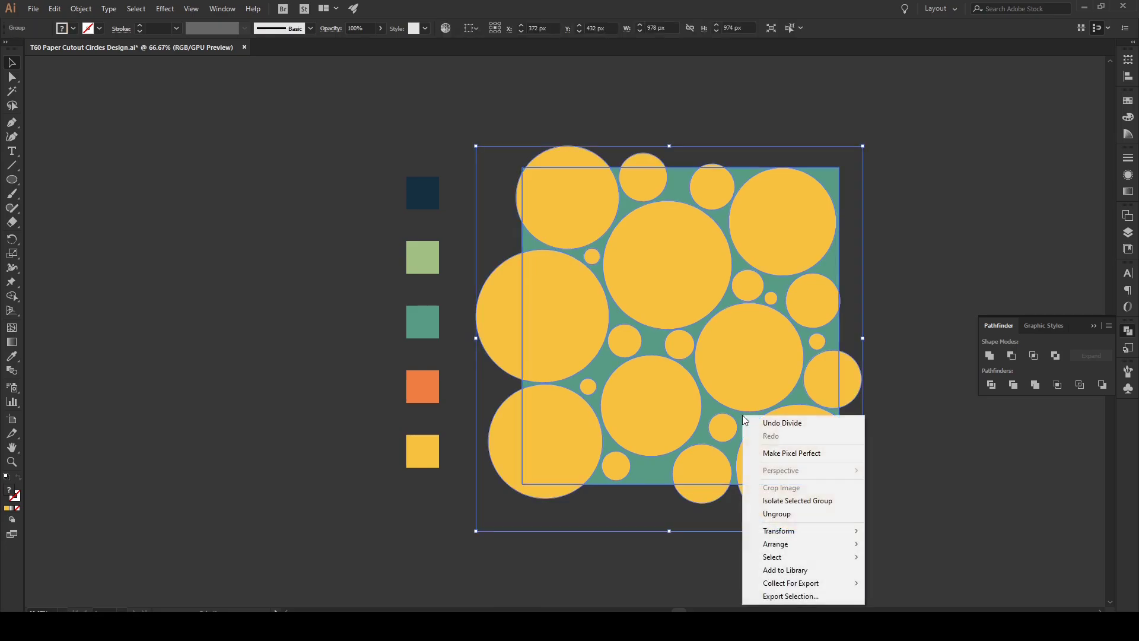
{"action": "left_click", "coordinate": [778, 514]}
{"action": "left_click", "coordinate": [910, 381]}
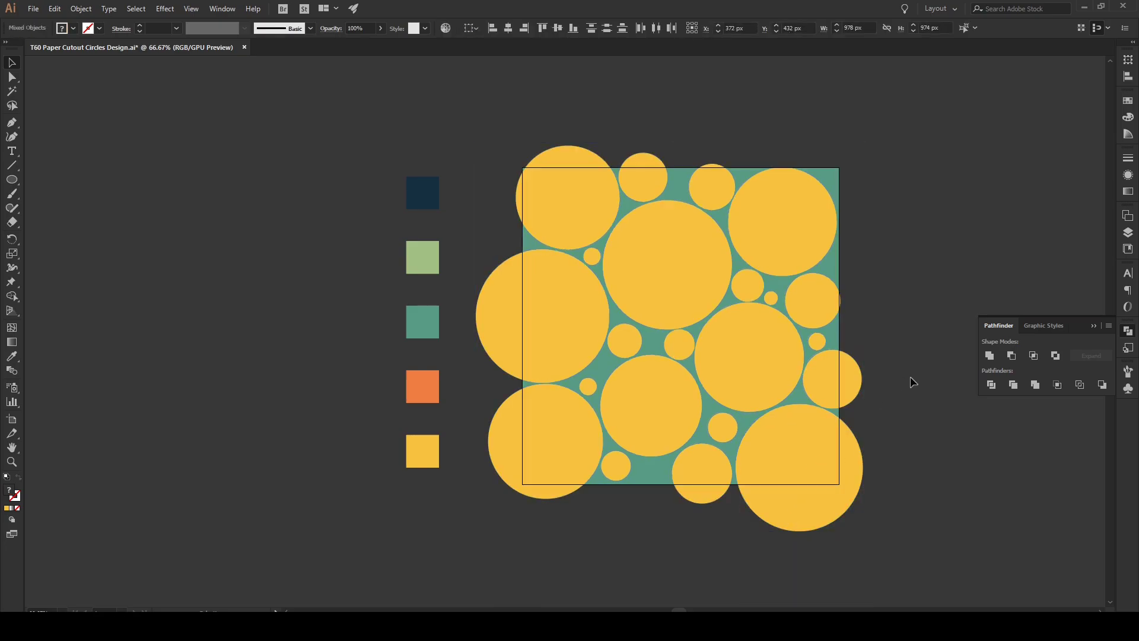
- Drag the teal holed sheet to the right of the artboard, clear of the circles
{"action": "left_click", "coordinate": [745, 423]}
{"action": "left_click_drag", "start_coordinate": [745, 423], "coordinate": [1048, 437]}
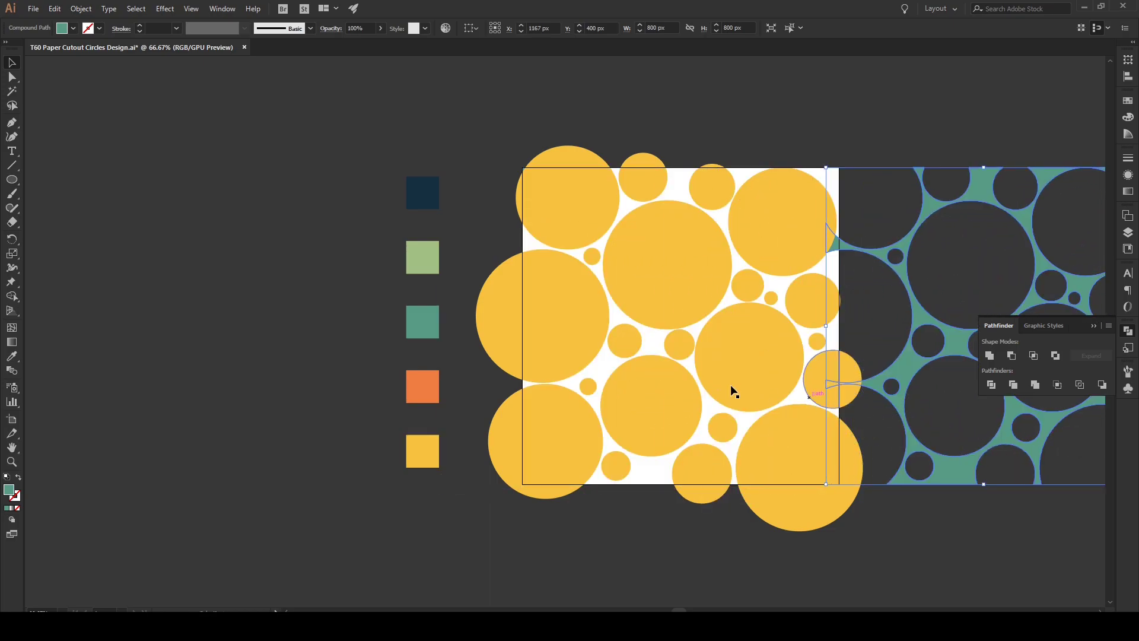
{"action": "scroll", "coordinate": [567, 344], "scroll_direction": "down", "scroll_amount": 3}
{"action": "scroll", "coordinate": [844, 382], "scroll_direction": "up", "scroll_amount": 1}
{"action": "left_click_drag", "start_coordinate": [753, 373], "coordinate": [802, 372]}
{"action": "left_click", "coordinate": [646, 239]}
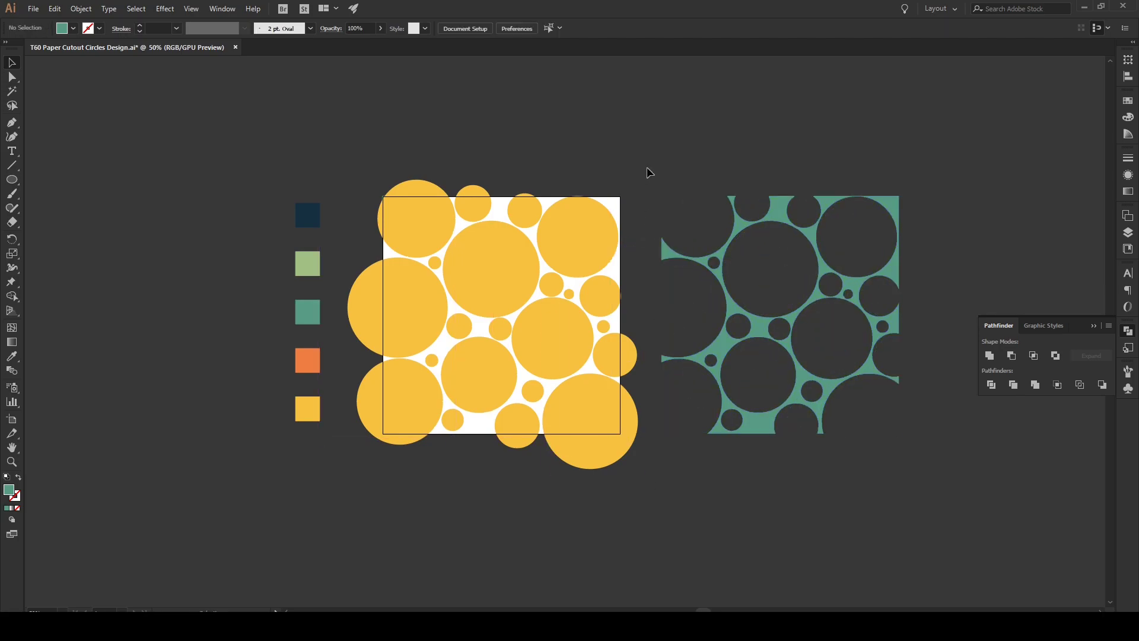
- Delete all the yellow circles and reposition the teal sheet beside the artboard
{"action": "left_click_drag", "start_coordinate": [371, 495], "coordinate": [394, 439]}
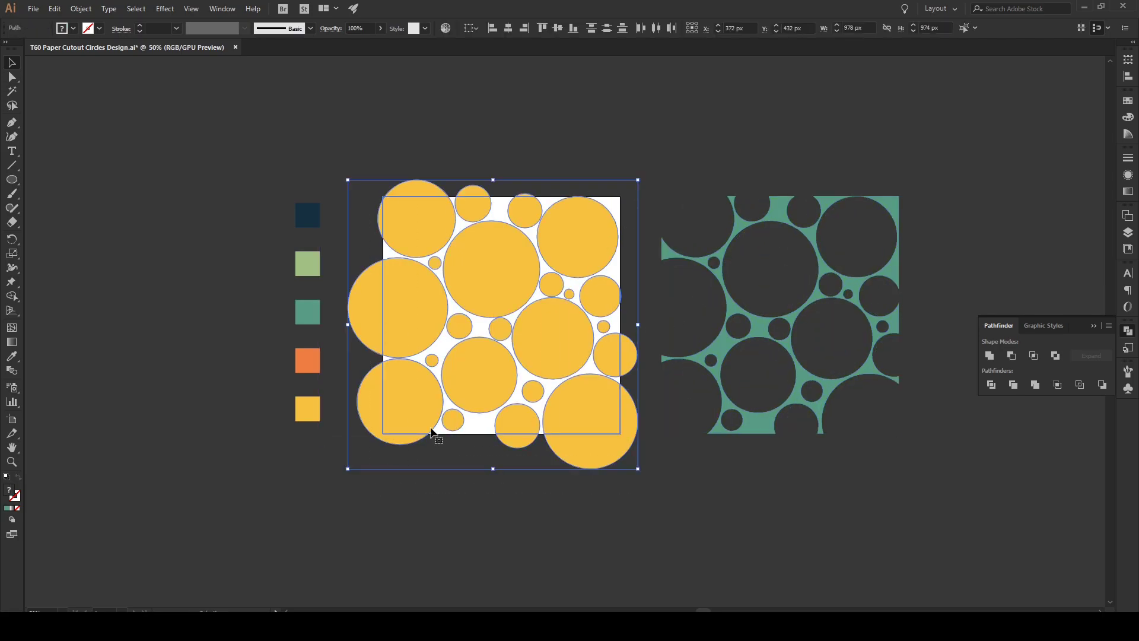
{"action": "key", "text": "Delete"}
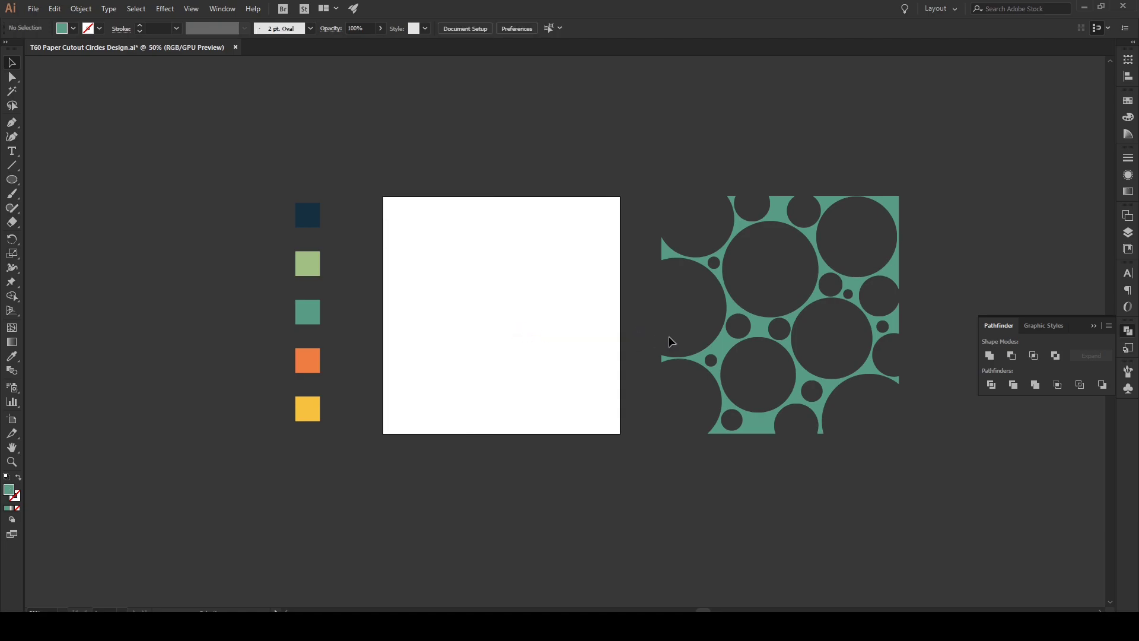
{"action": "left_click_drag", "start_coordinate": [744, 341], "coordinate": [721, 341]}
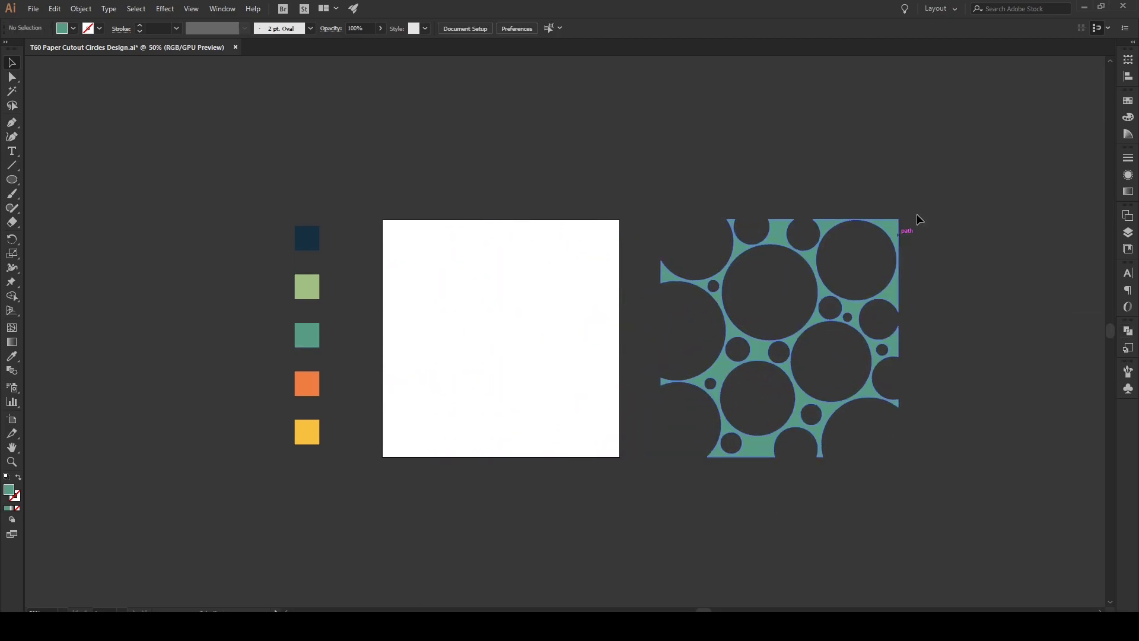
- Rotate the teal holed piece and a copy about 45° around its centre to form overlapping cutouts
{"action": "left_click_drag", "start_coordinate": [938, 172], "coordinate": [659, 495]}
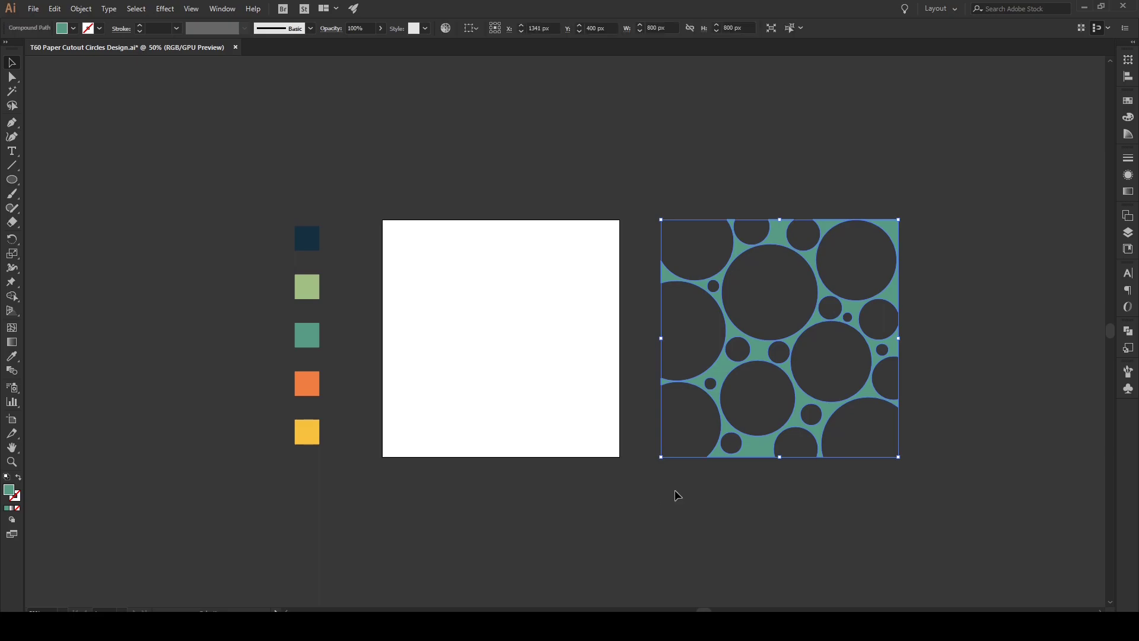
{"action": "key", "text": "r"}
{"action": "left_click_drag", "start_coordinate": [856, 414], "coordinate": [834, 300]}
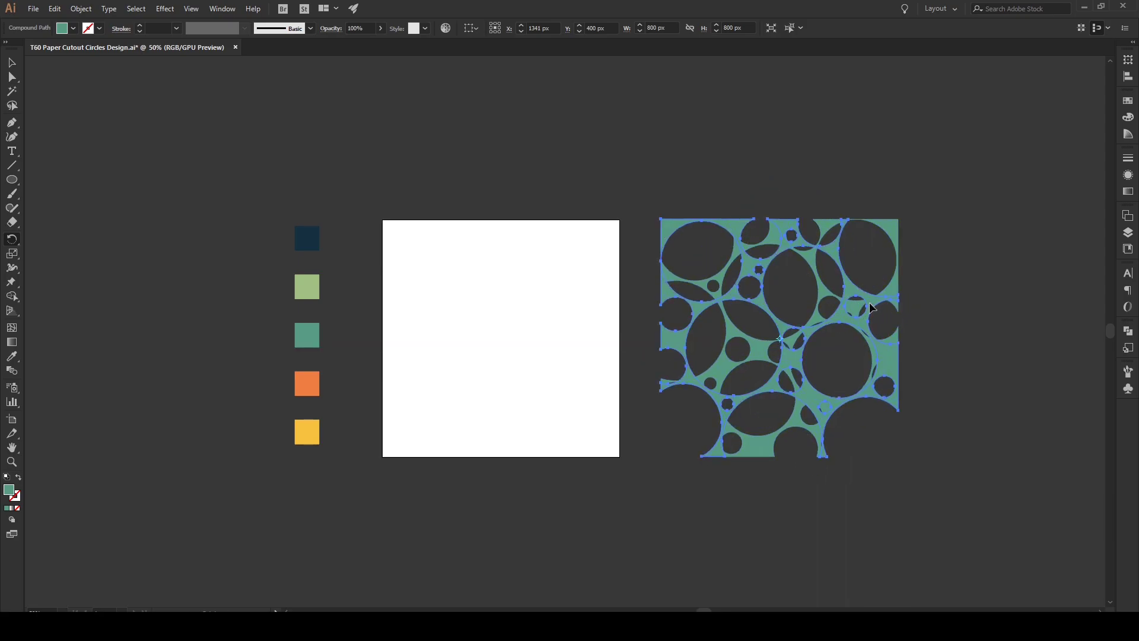
{"action": "left_click_drag", "start_coordinate": [870, 307], "coordinate": [679, 285]}
- Move the whole rotated teal pattern back onto the white artboard
{"action": "key", "text": "v"}
{"action": "left_click_drag", "start_coordinate": [945, 189], "coordinate": [660, 499]}
{"action": "left_click_drag", "start_coordinate": [723, 378], "coordinate": [446, 374]}
{"action": "left_click", "coordinate": [724, 498]}
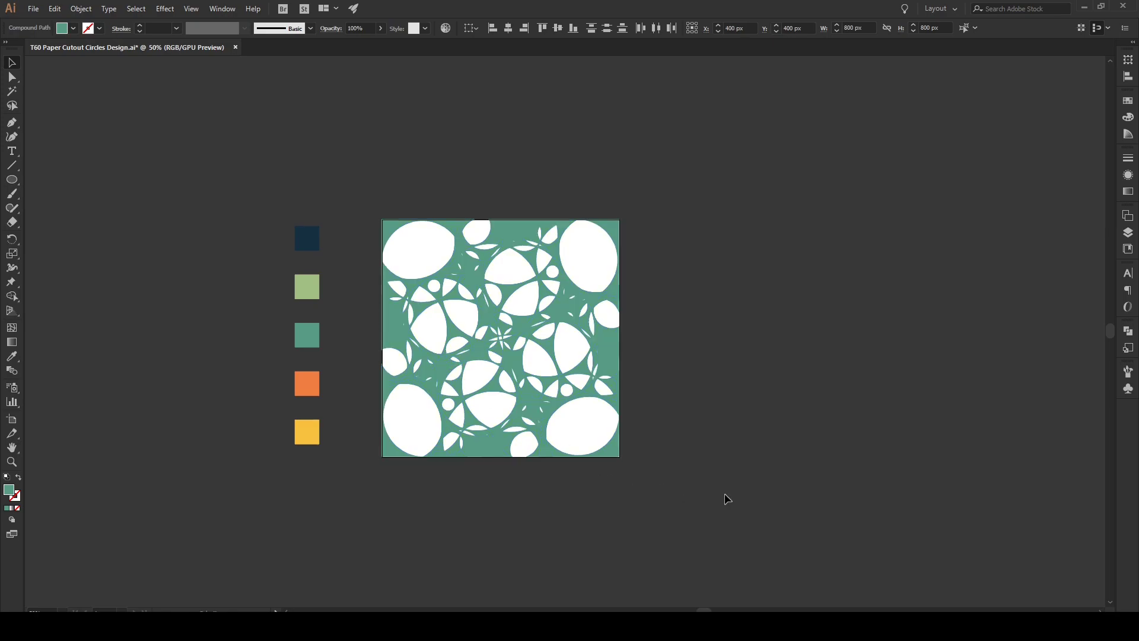
{"action": "scroll", "coordinate": [707, 488], "scroll_direction": "down", "scroll_amount": 2}
{"action": "scroll", "coordinate": [516, 504], "scroll_direction": "up", "scroll_amount": 1}
{"action": "scroll", "coordinate": [738, 437], "scroll_direction": "up", "scroll_amount": 1}
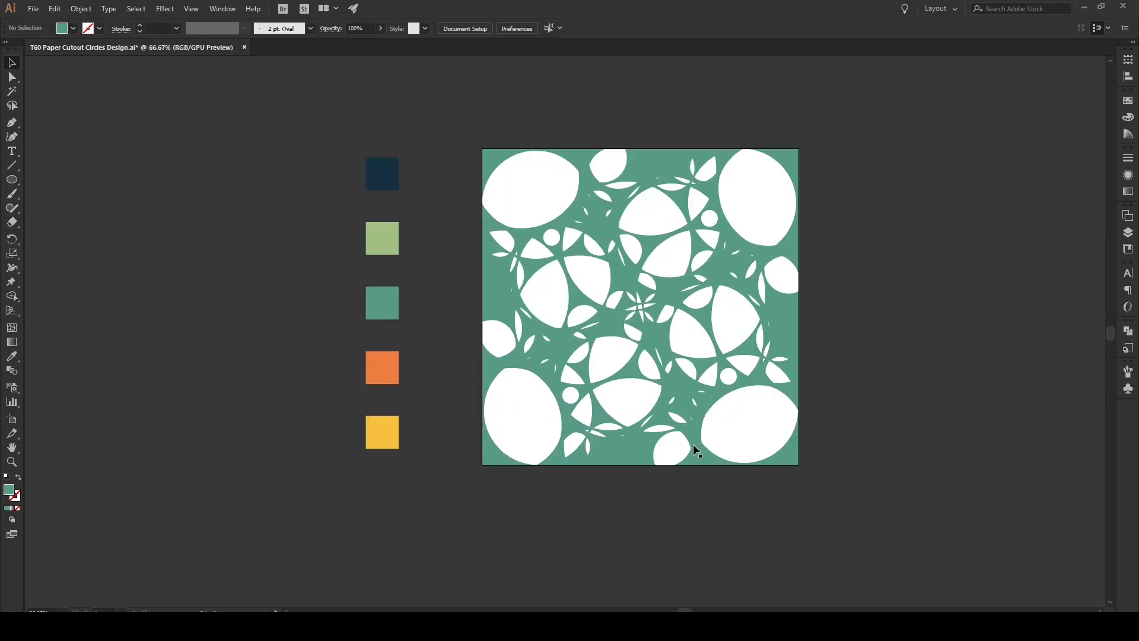
- Eyedropper the four pattern layers navy, light green, orange and teal from the swatches
{"action": "left_click", "coordinate": [582, 212]}
{"action": "key", "text": "i"}
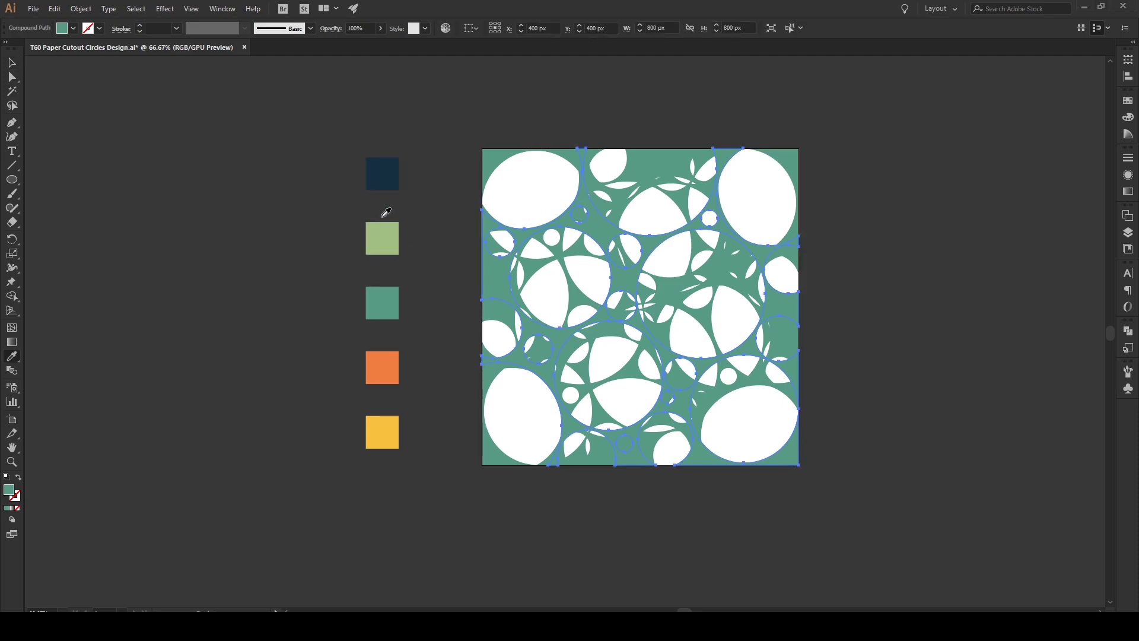
{"action": "left_click", "coordinate": [384, 182]}
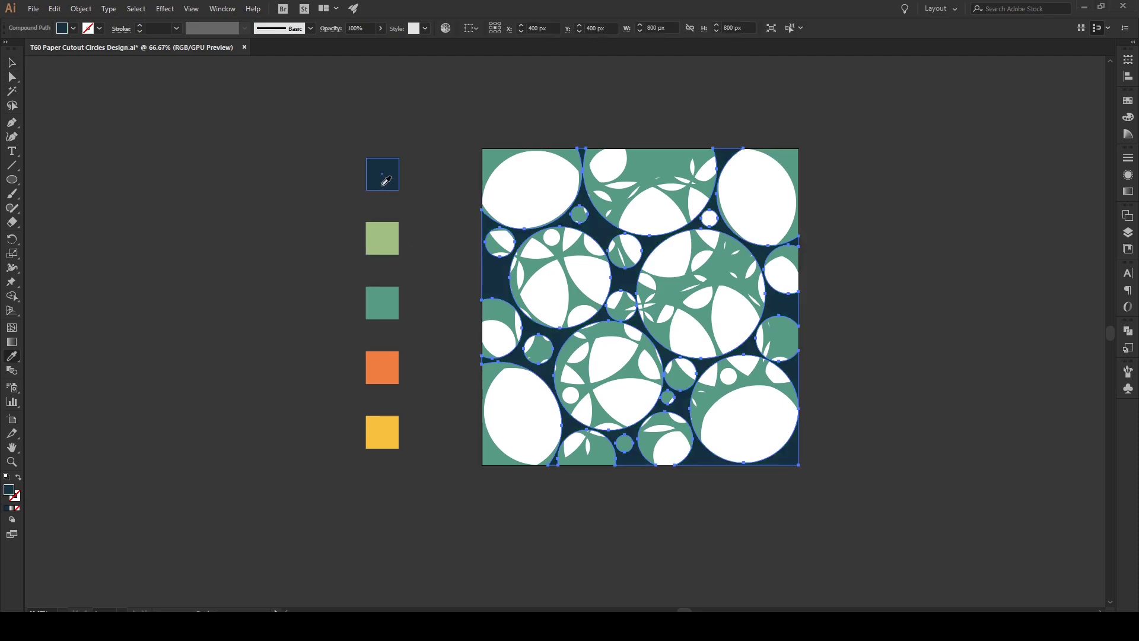
{"action": "left_click", "coordinate": [645, 162], "text": "ctrl"}
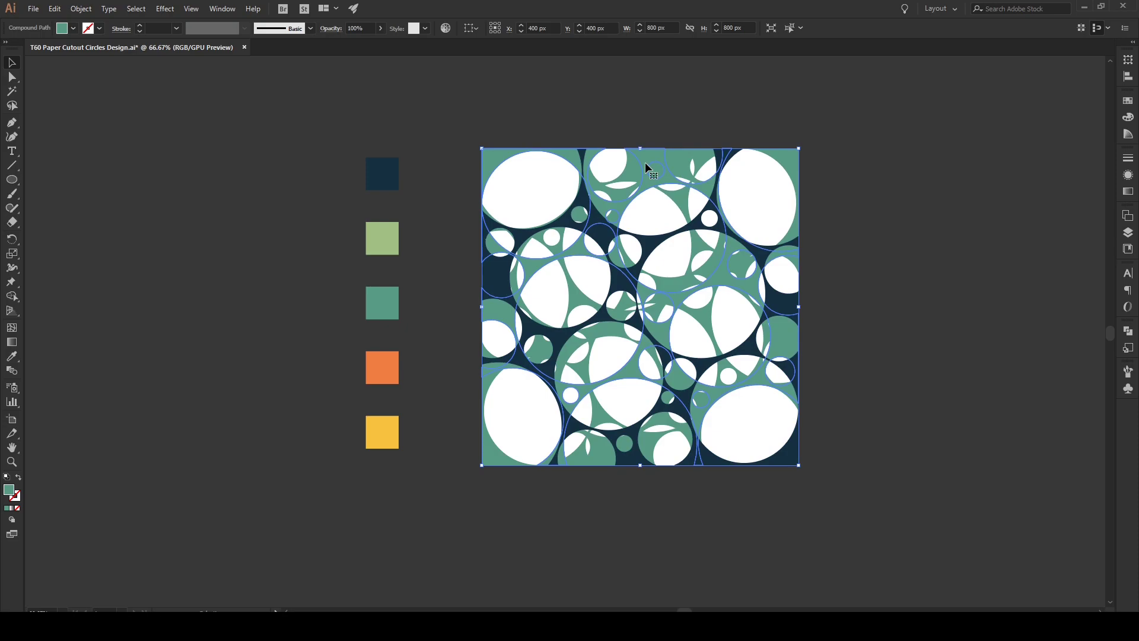
{"action": "left_click", "coordinate": [392, 237]}
{"action": "left_click", "coordinate": [681, 168], "text": "ctrl"}
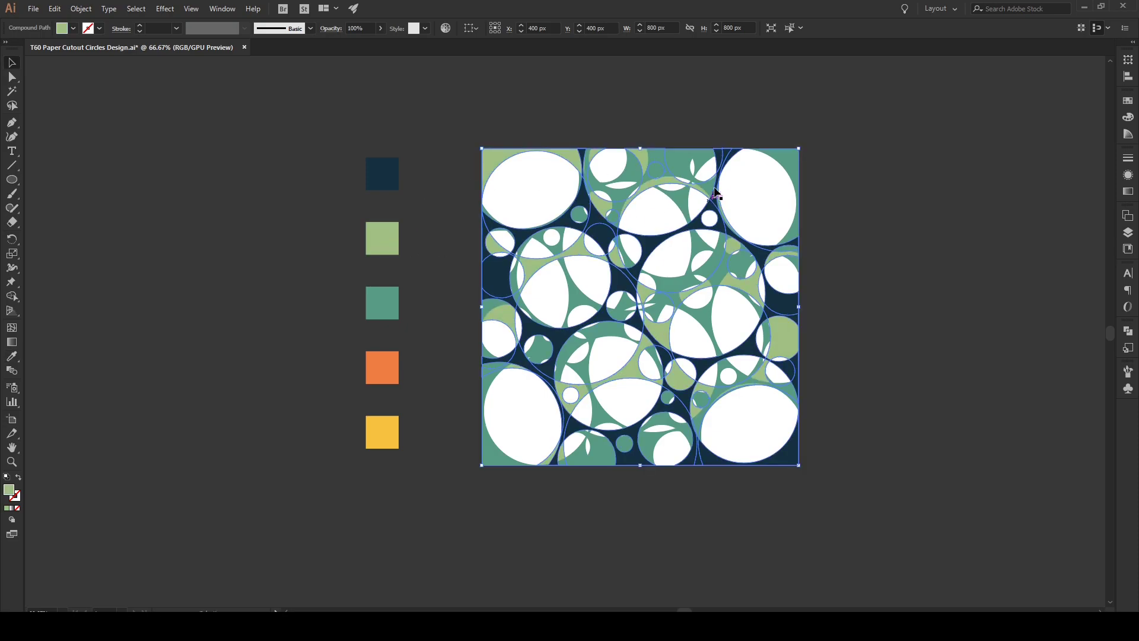
{"action": "left_click", "coordinate": [394, 370]}
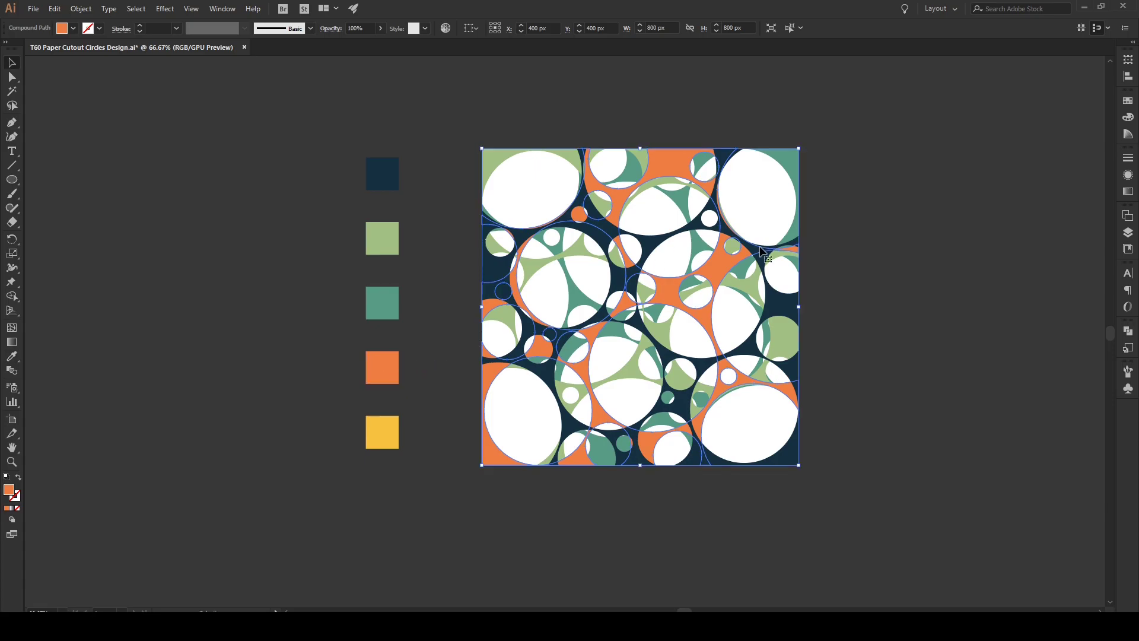
{"action": "left_click", "coordinate": [789, 169], "text": "ctrl"}
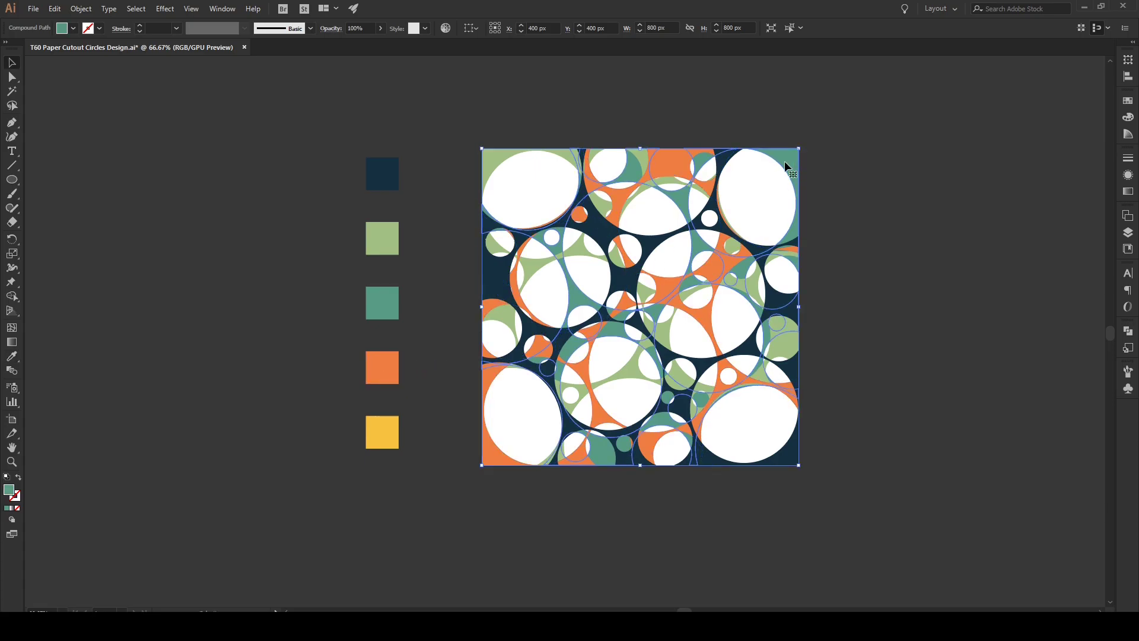
{"action": "key", "text": "i"}
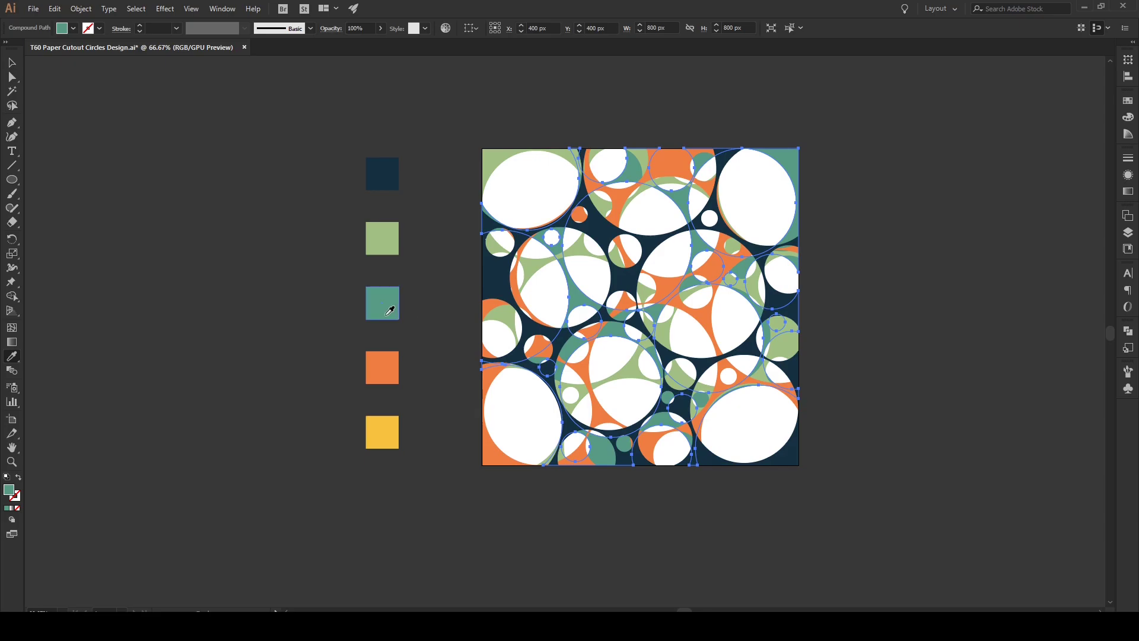
{"action": "left_click", "coordinate": [390, 310]}
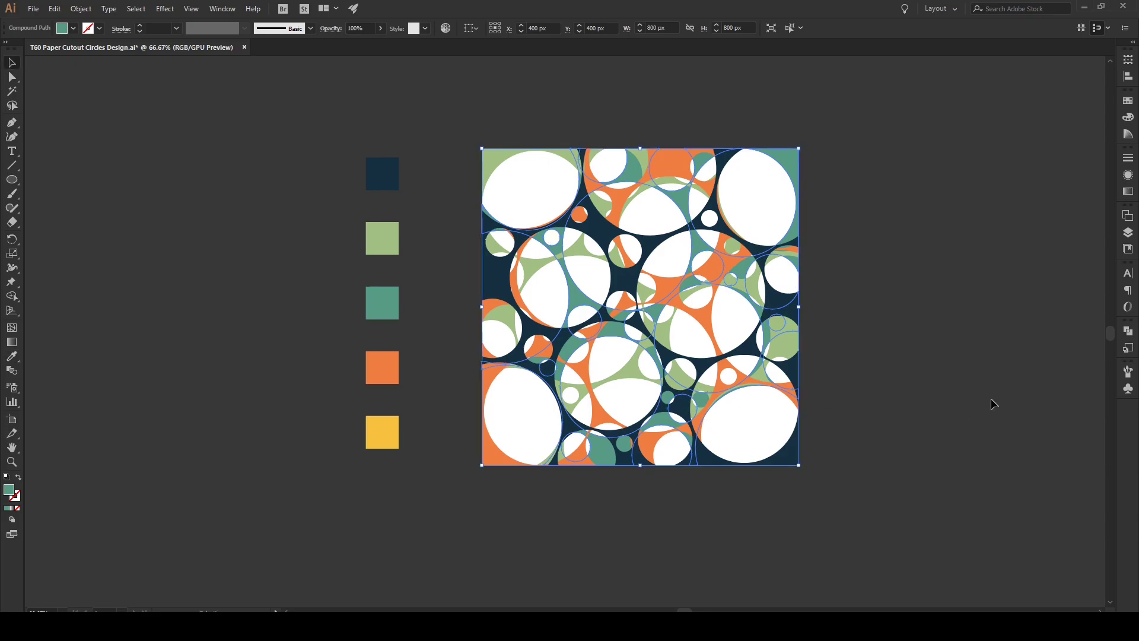
{"action": "left_click", "coordinate": [991, 401], "text": "ctrl"}
- Draw a square covering the whole artboard and fill it with the yellow swatch
{"action": "key", "text": "m"}
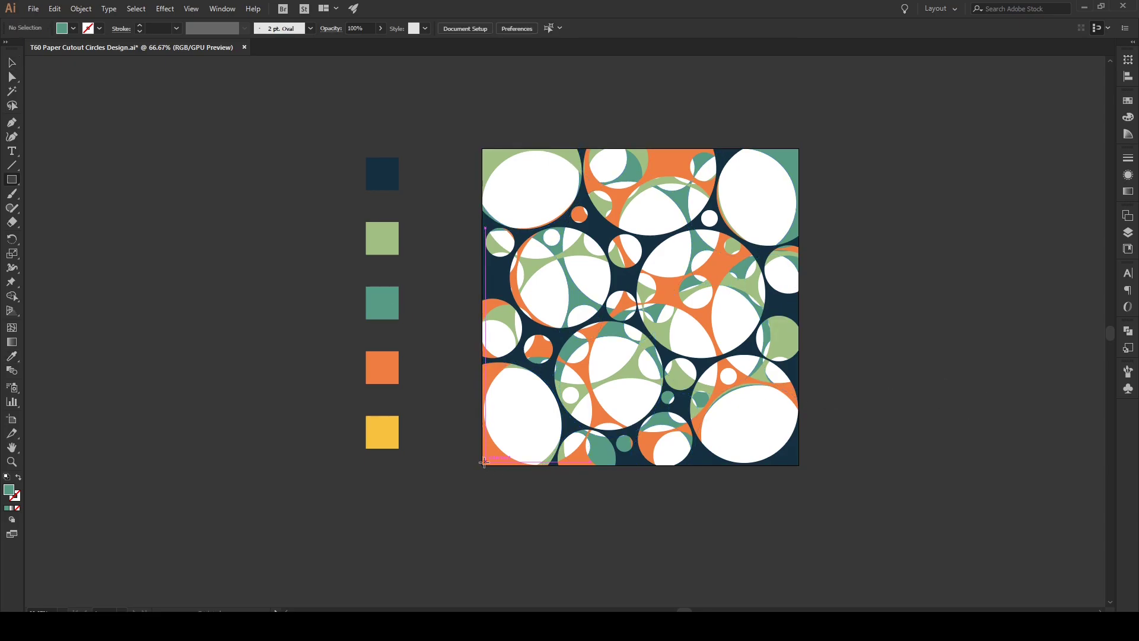
{"action": "mouse_move", "coordinate": [483, 465]}
{"action": "left_mouse_down"}
{"action": "mouse_move", "coordinate": [589, 351]}
{"action": "mouse_move", "coordinate": [807, 172]}
{"action": "mouse_move", "coordinate": [798, 148]}
{"action": "left_mouse_up"}
{"action": "key", "text": "i"}
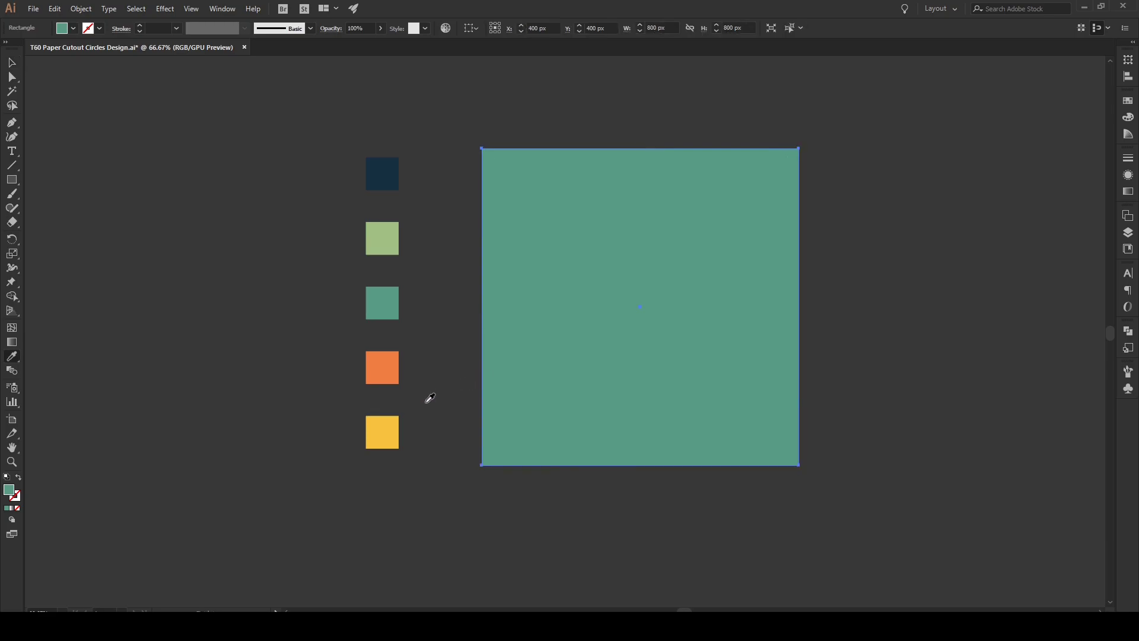
{"action": "left_click", "coordinate": [384, 430]}
- Send the yellow square to the back, behind the cutout pattern
{"action": "key", "text": "v"}
{"action": "right_click", "coordinate": [641, 303]}
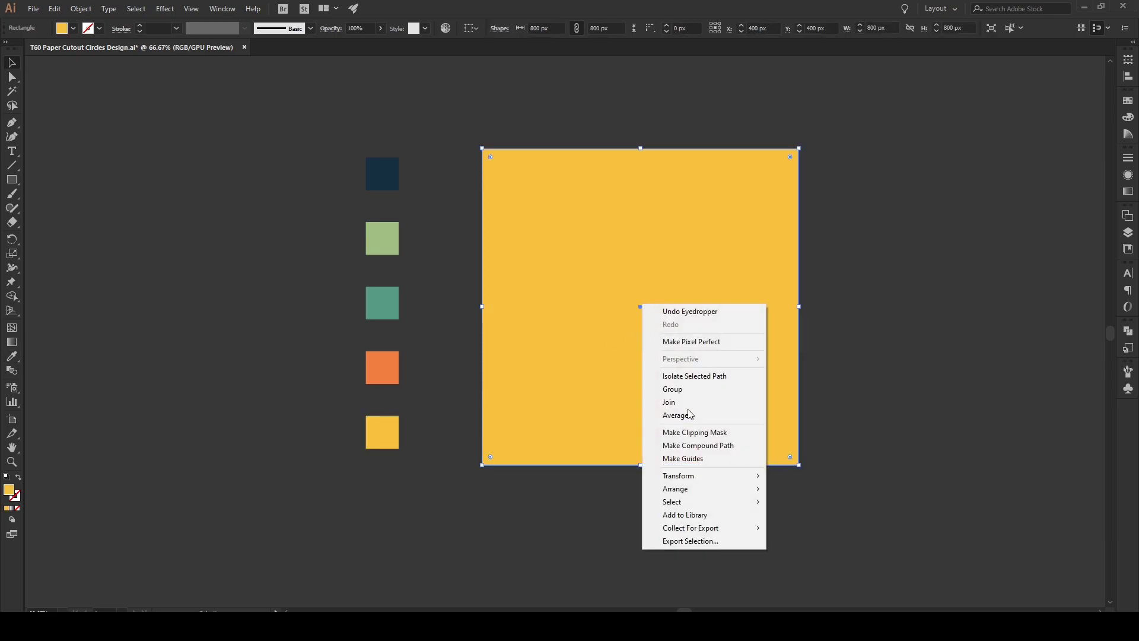
{"action": "mouse_move", "coordinate": [721, 487]}
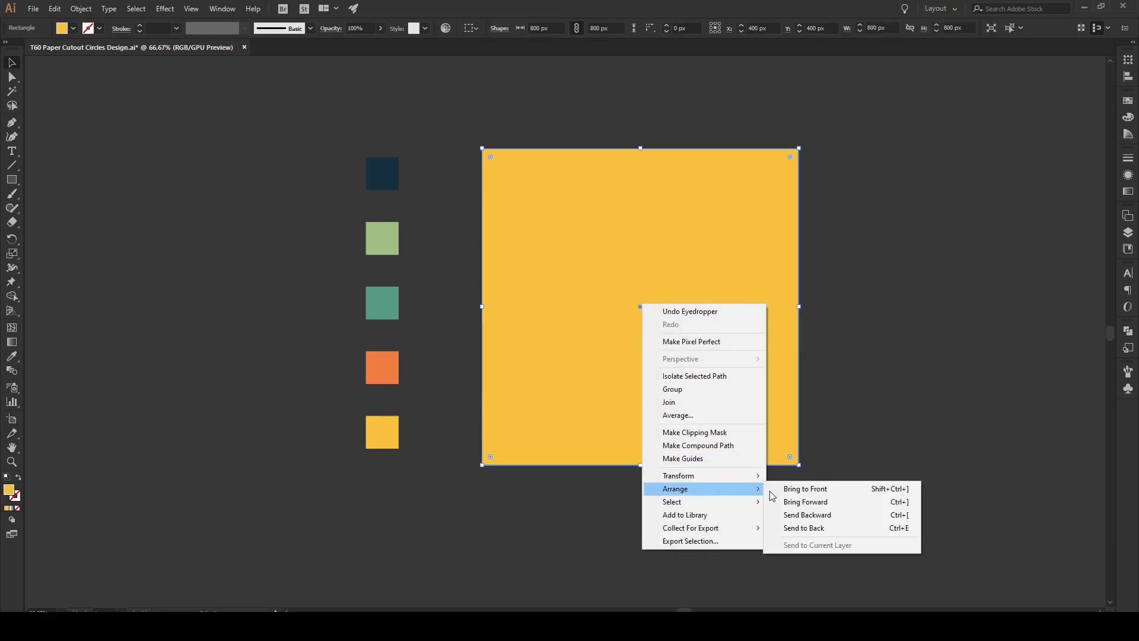
{"action": "left_click", "coordinate": [820, 528]}
{"action": "left_click", "coordinate": [881, 487]}
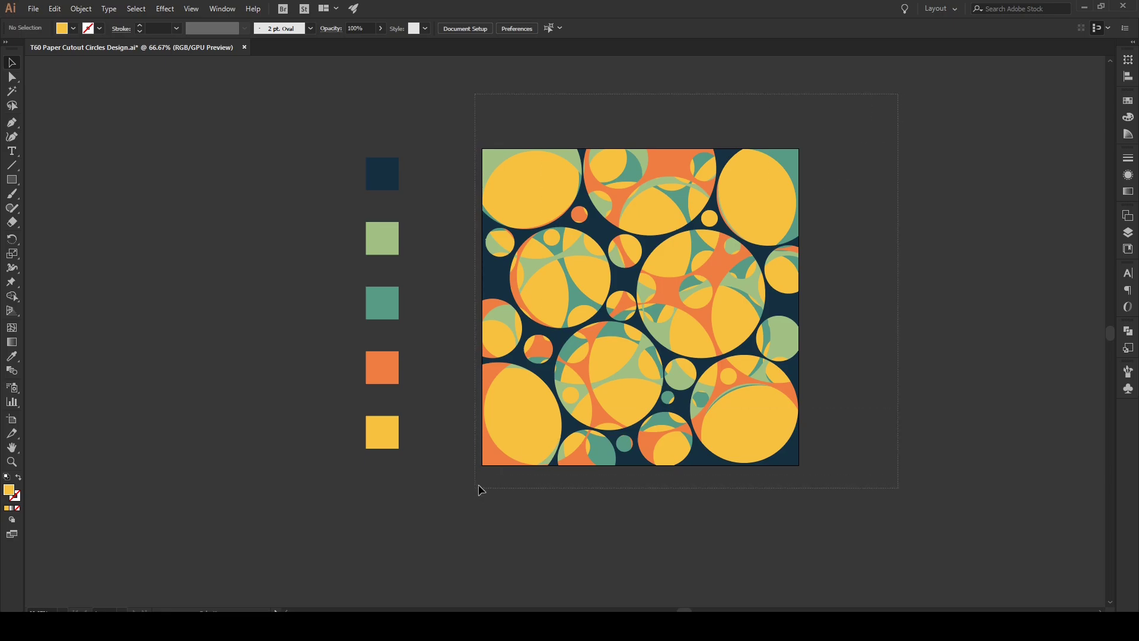
- Combine the artwork into a compound path and apply a Multiply 75%, 7 px offset, 5 px blur drop shadow
{"action": "left_click_drag", "start_coordinate": [478, 488], "coordinate": [522, 423]}
{"action": "key", "text": "ctrl+8"}
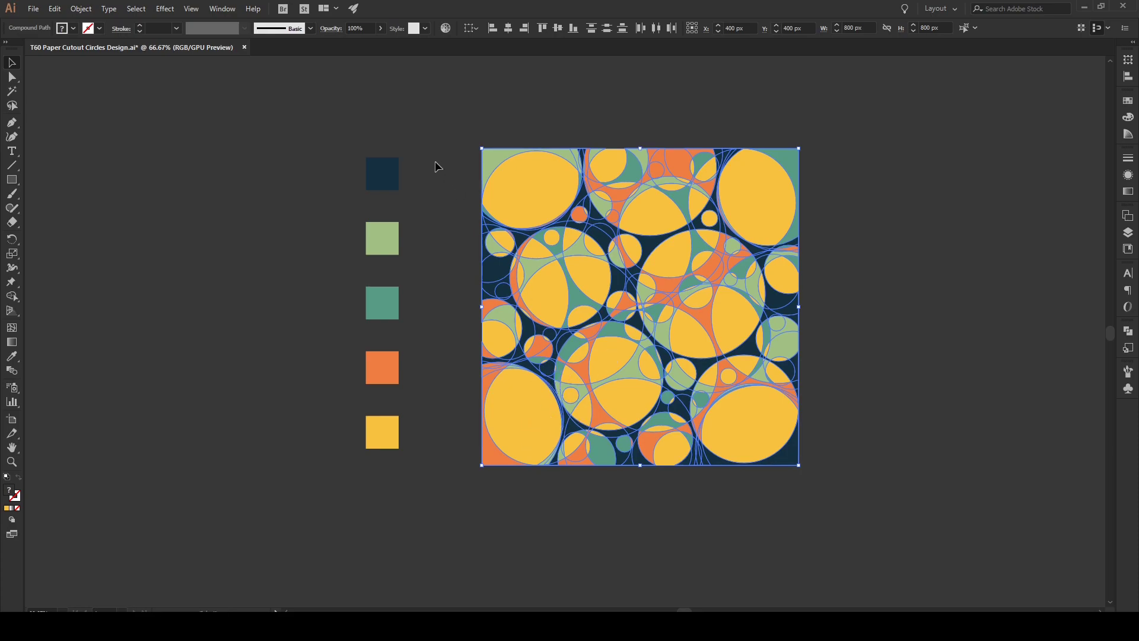
{"action": "left_click", "coordinate": [165, 9]}
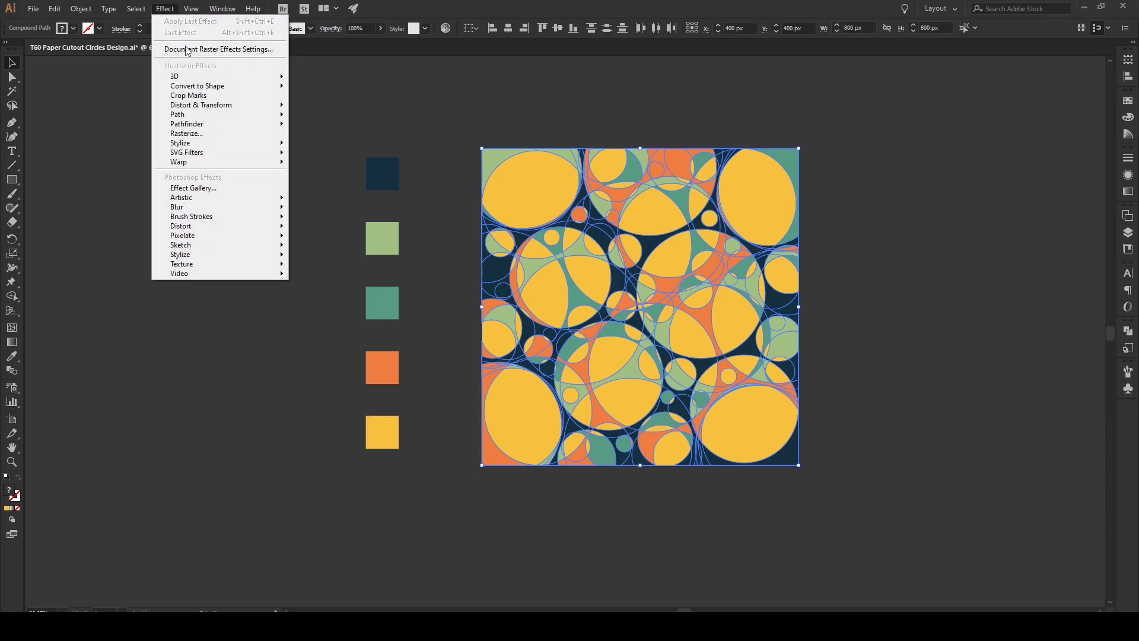
{"action": "mouse_move", "coordinate": [202, 144]}
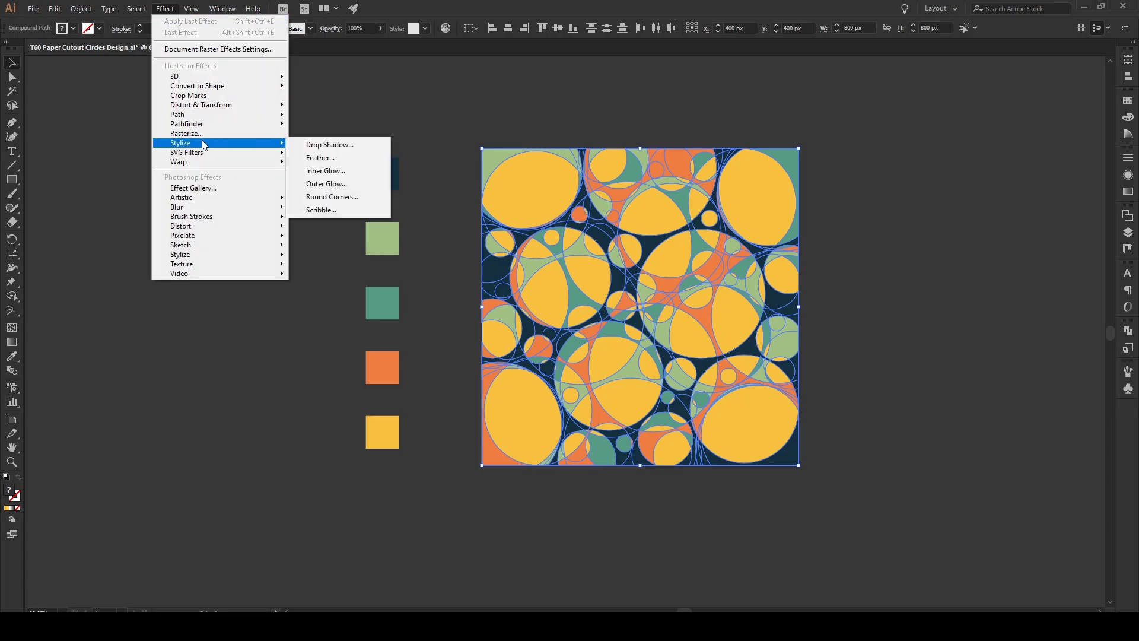
{"action": "left_click", "coordinate": [317, 146]}
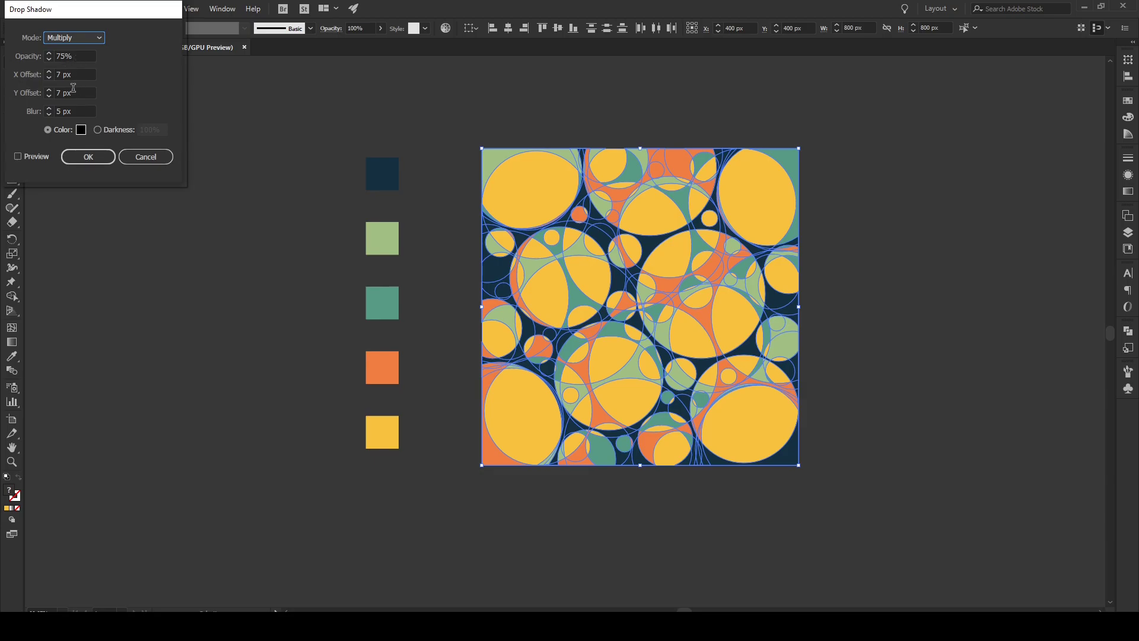
{"action": "left_click", "coordinate": [17, 156]}
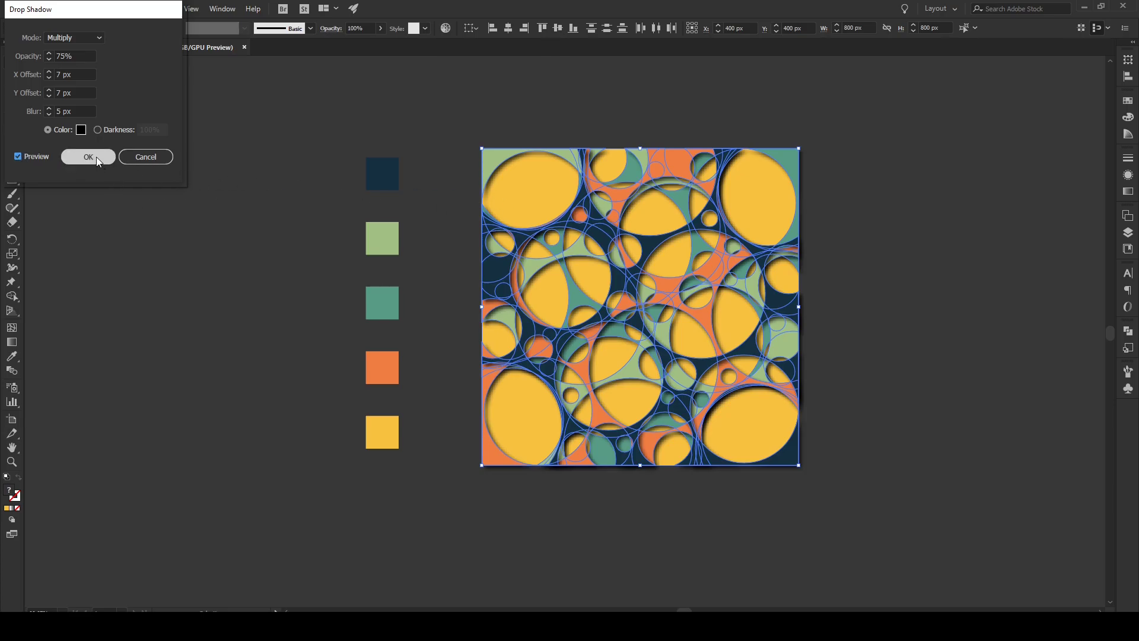
{"action": "left_click", "coordinate": [96, 157]}
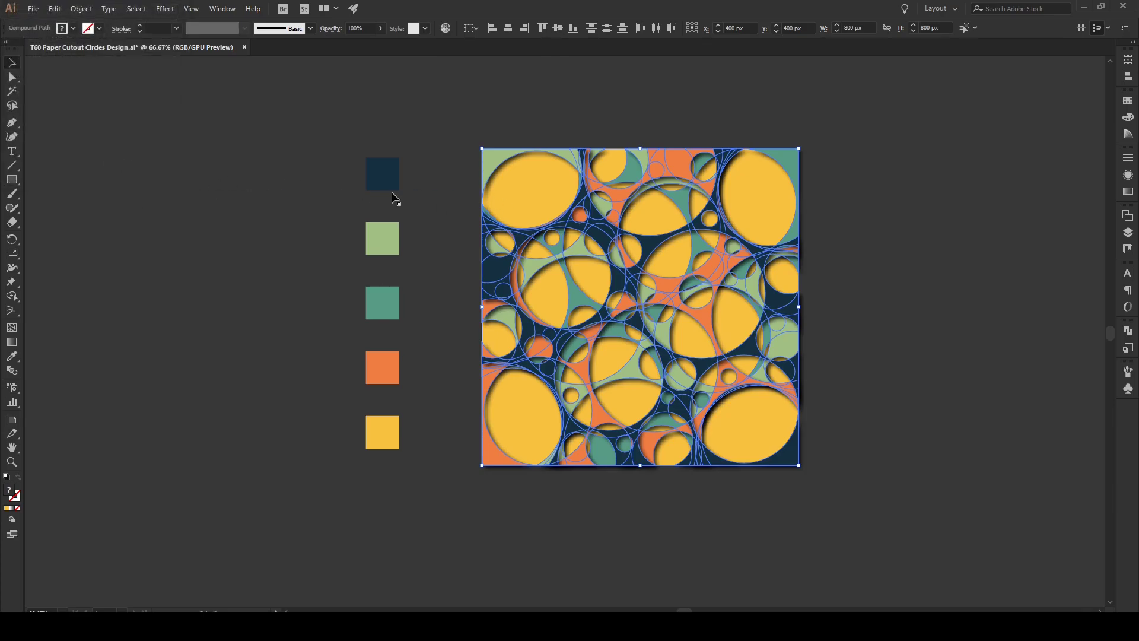
- At 100% zoom, draw an 800×800 rectangle exactly covering the artboard
{"action": "left_click", "coordinate": [884, 273]}
{"action": "key", "text": "ctrl+1"}
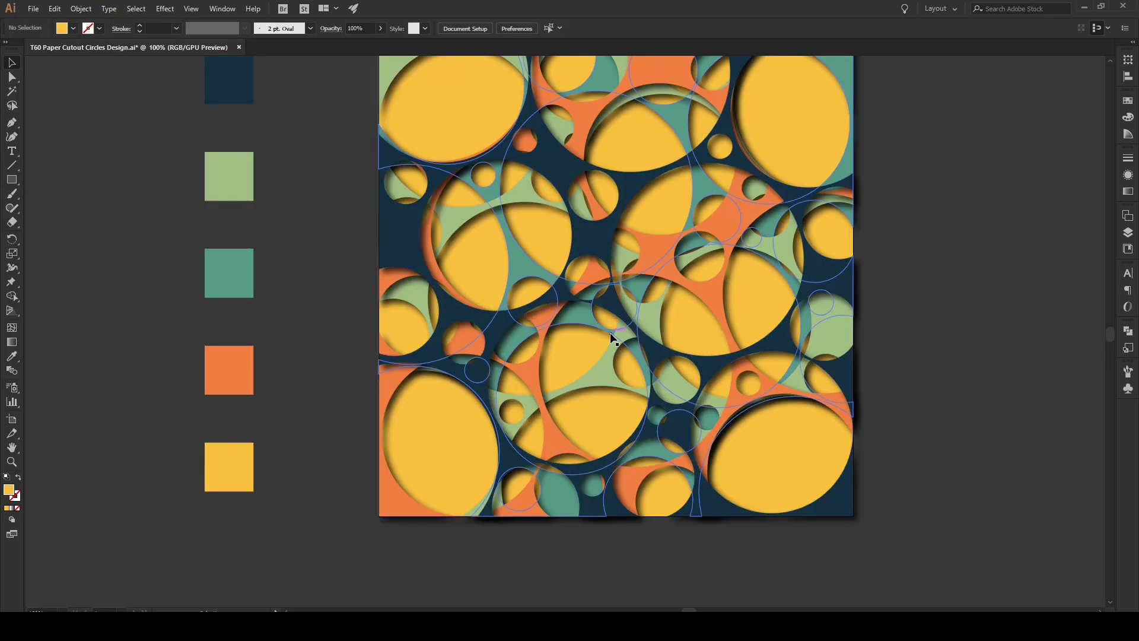
{"action": "scroll", "coordinate": [611, 339], "scroll_direction": "up", "scroll_amount": 1}
{"action": "scroll", "coordinate": [949, 415], "scroll_direction": "up", "scroll_amount": 2}
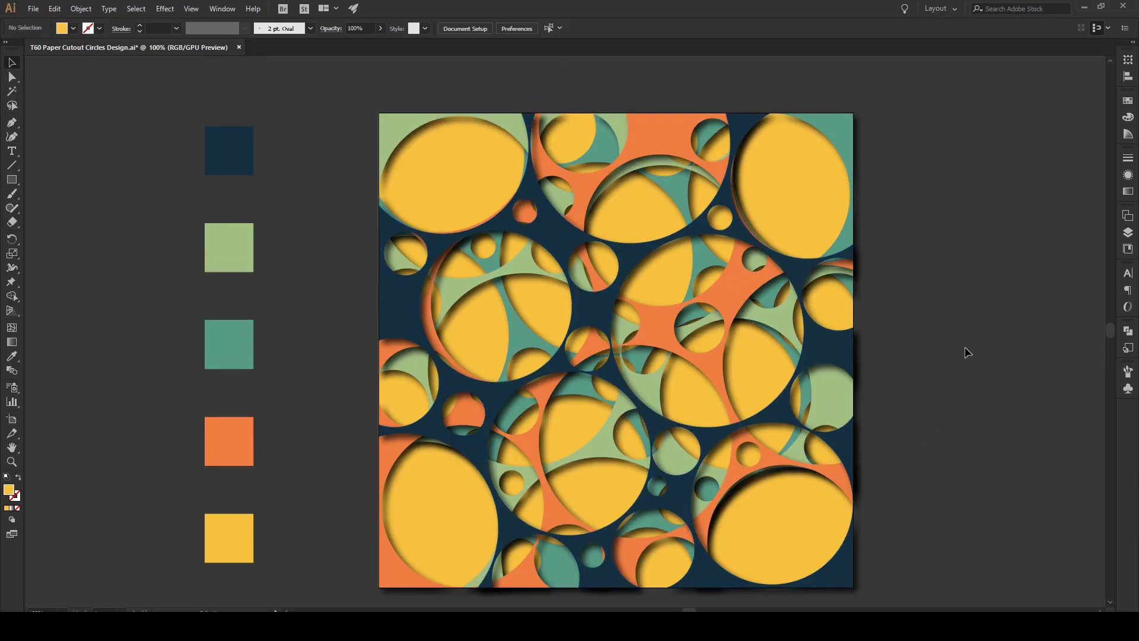
{"action": "scroll", "coordinate": [943, 426], "scroll_direction": "down", "scroll_amount": 1}
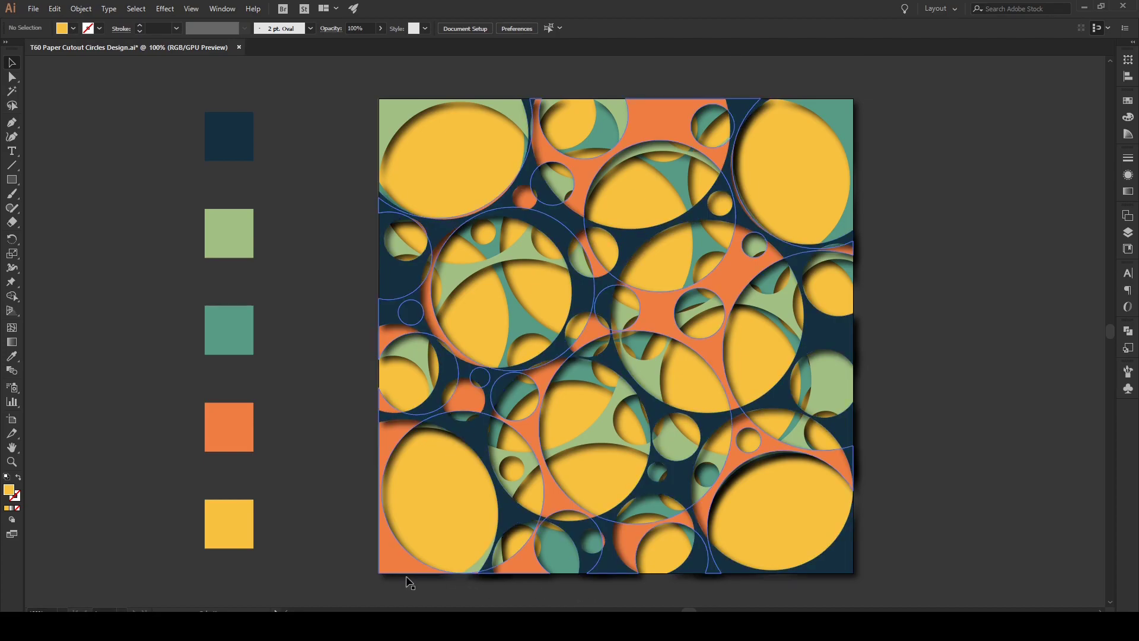
{"action": "key", "text": "m"}
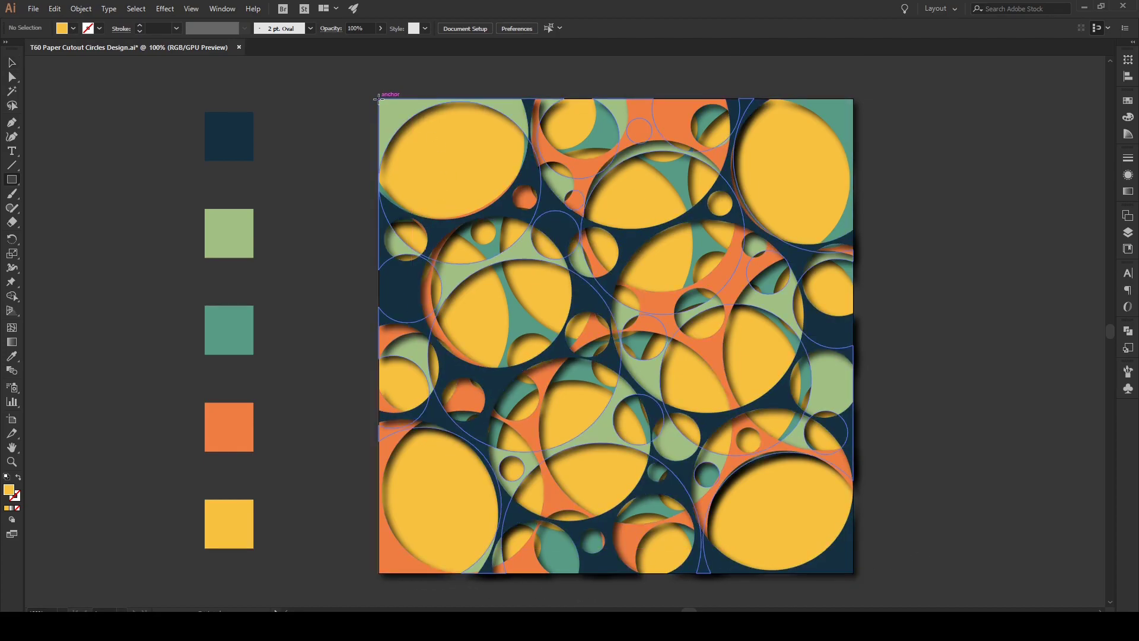
{"action": "left_click_drag", "start_coordinate": [378, 98], "coordinate": [853, 565]}
{"action": "key", "text": "v"}
{"action": "left_click", "coordinate": [972, 82]}
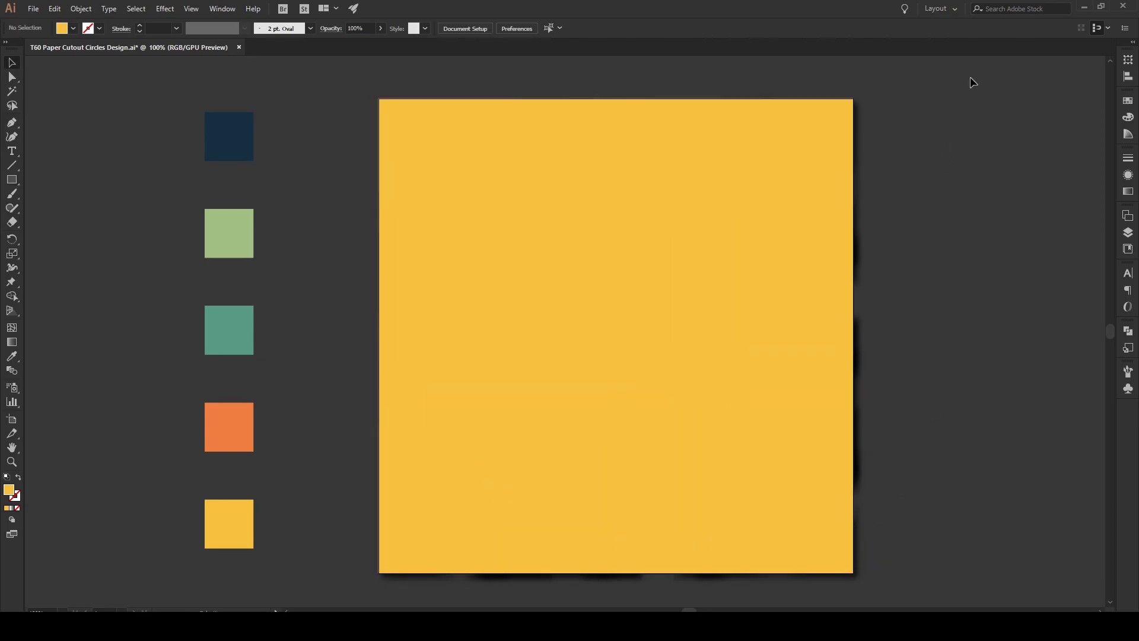
- Select everything and make a clipping mask from the artboard rectangle
{"action": "key", "text": "ctrl+a"}
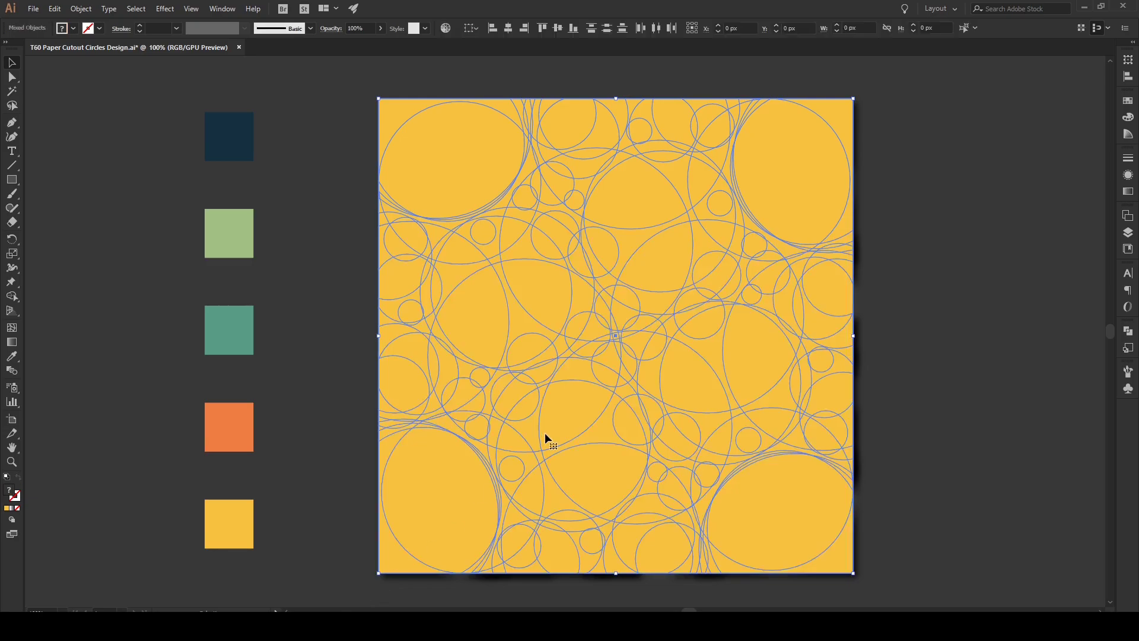
{"action": "right_click", "coordinate": [546, 434]}
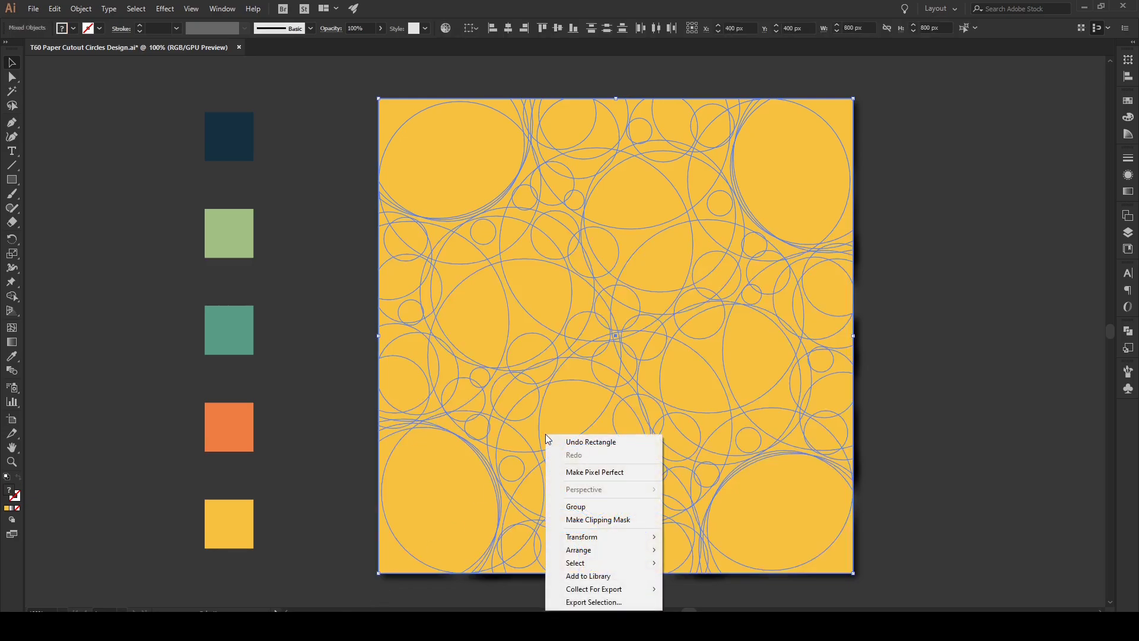
{"action": "left_click", "coordinate": [623, 519]}
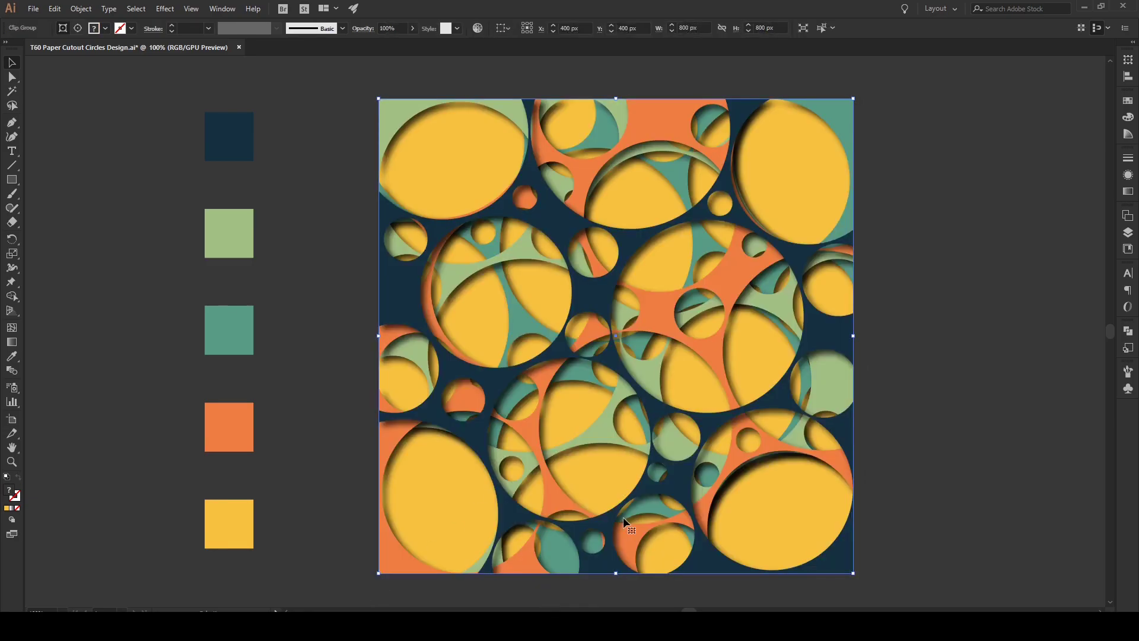
{"action": "left_click", "coordinate": [1009, 428]}
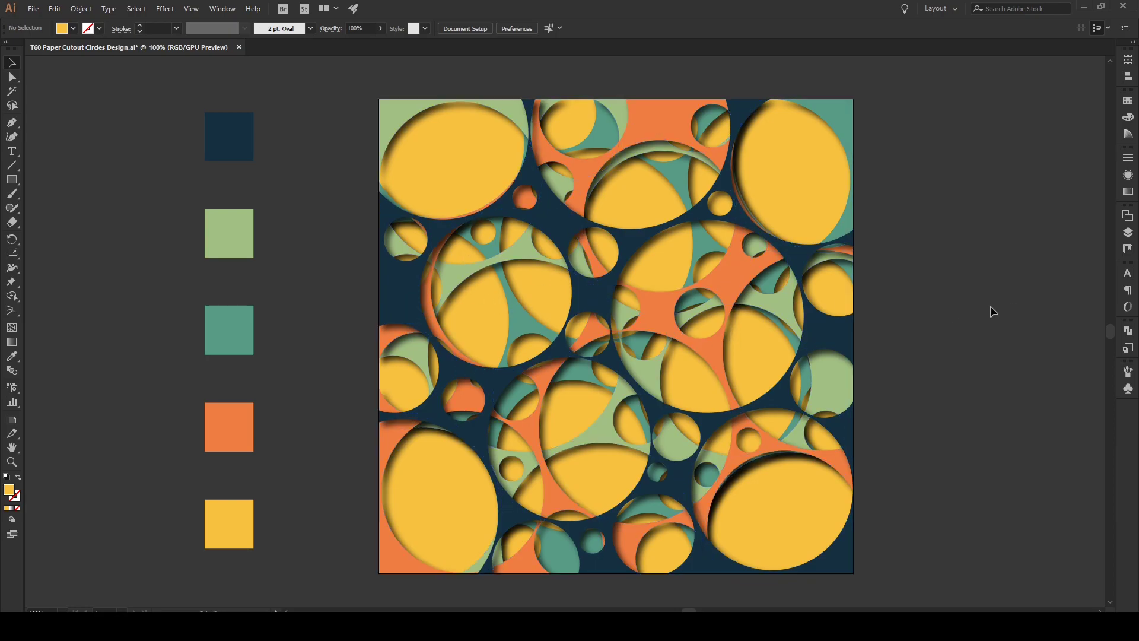
- In Layers, move the orange and teal rectangles above yellow and raise the third compound path one level
{"action": "left_click", "coordinate": [735, 297]}
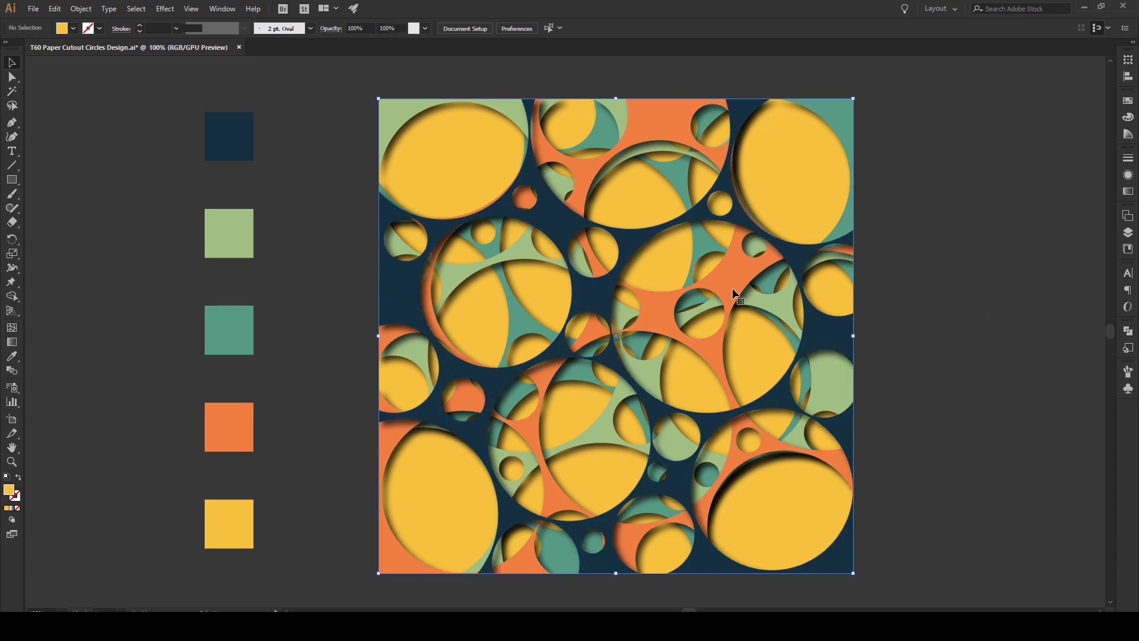
{"action": "left_click", "coordinate": [949, 278]}
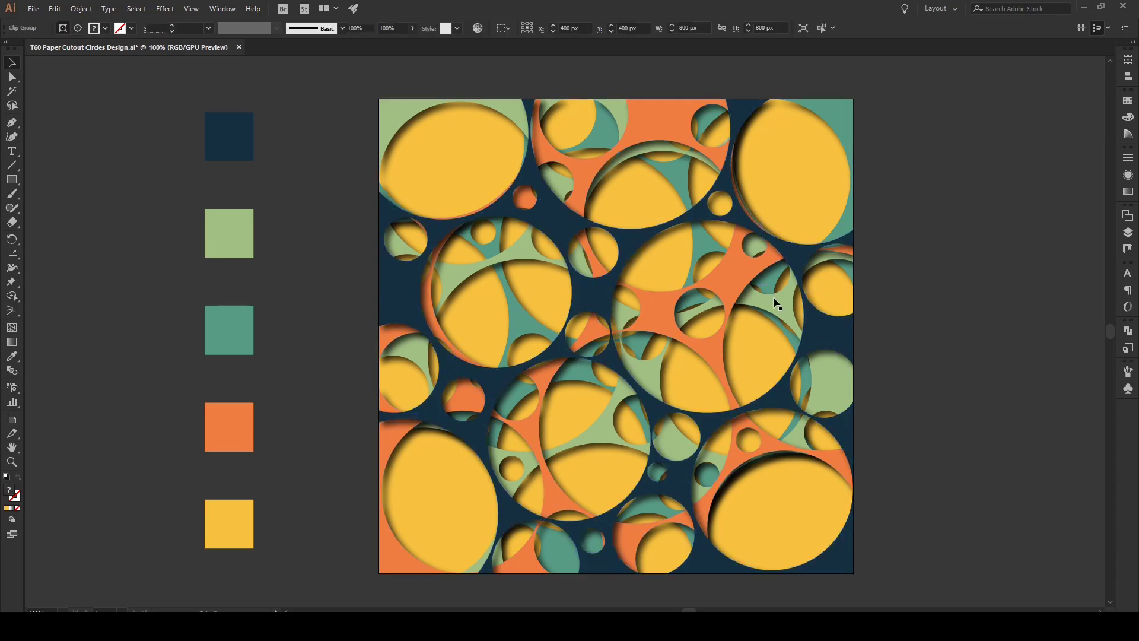
{"action": "left_click", "coordinate": [1127, 232]}
{"action": "left_click", "coordinate": [916, 229]}
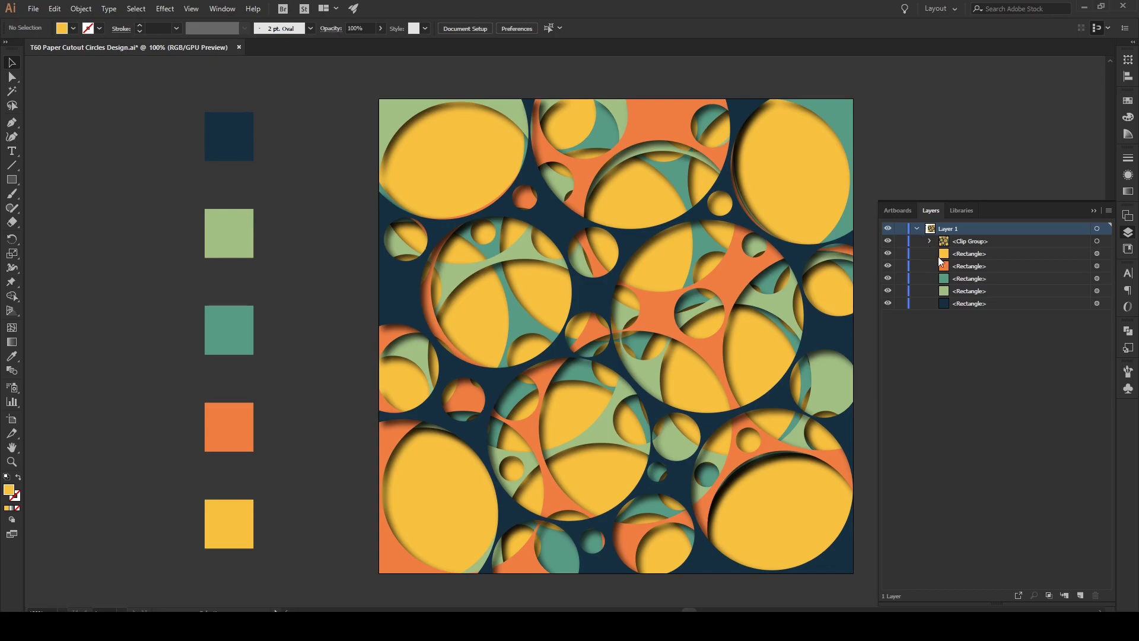
{"action": "left_click_drag", "start_coordinate": [978, 262], "coordinate": [1005, 245]}
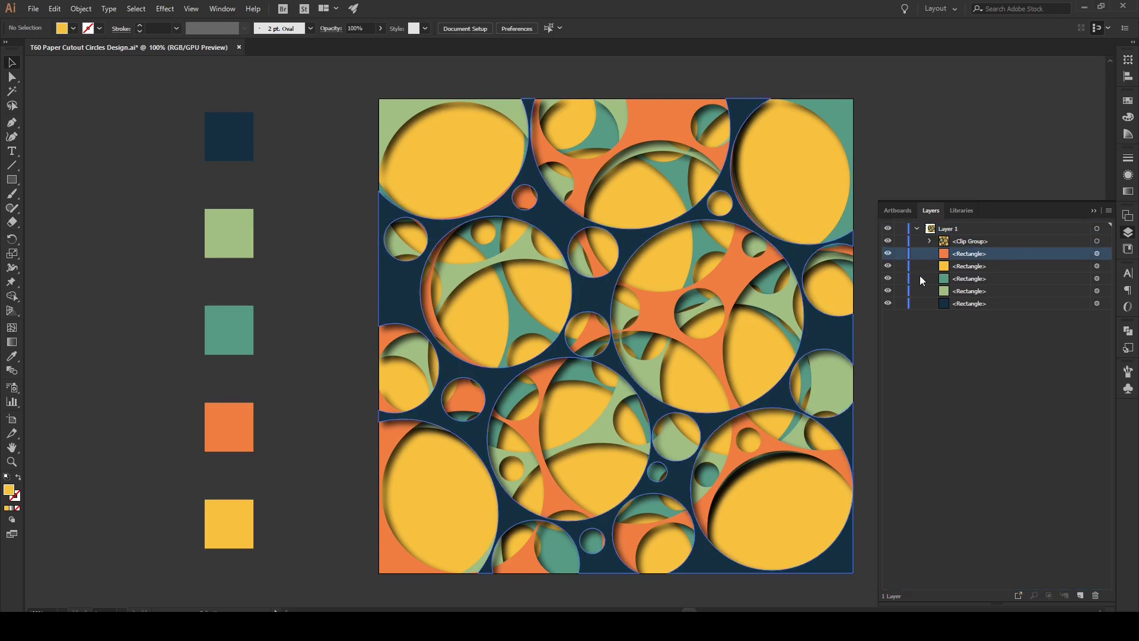
{"action": "left_click", "coordinate": [996, 278]}
{"action": "left_click_drag", "start_coordinate": [1010, 279], "coordinate": [1007, 265]}
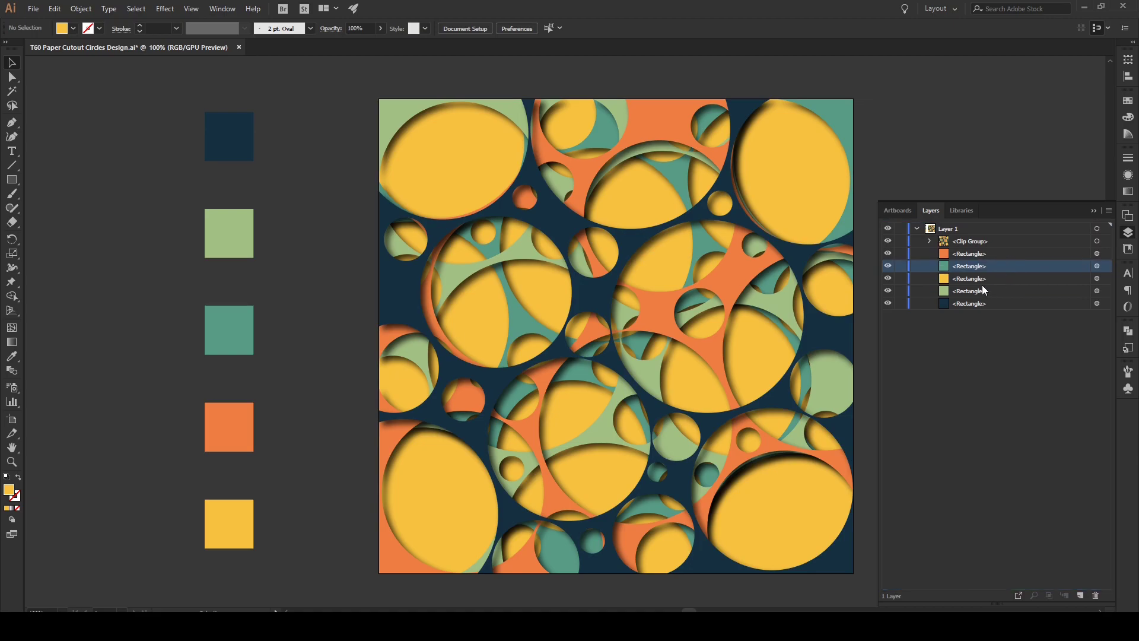
{"action": "left_click", "coordinate": [930, 240]}
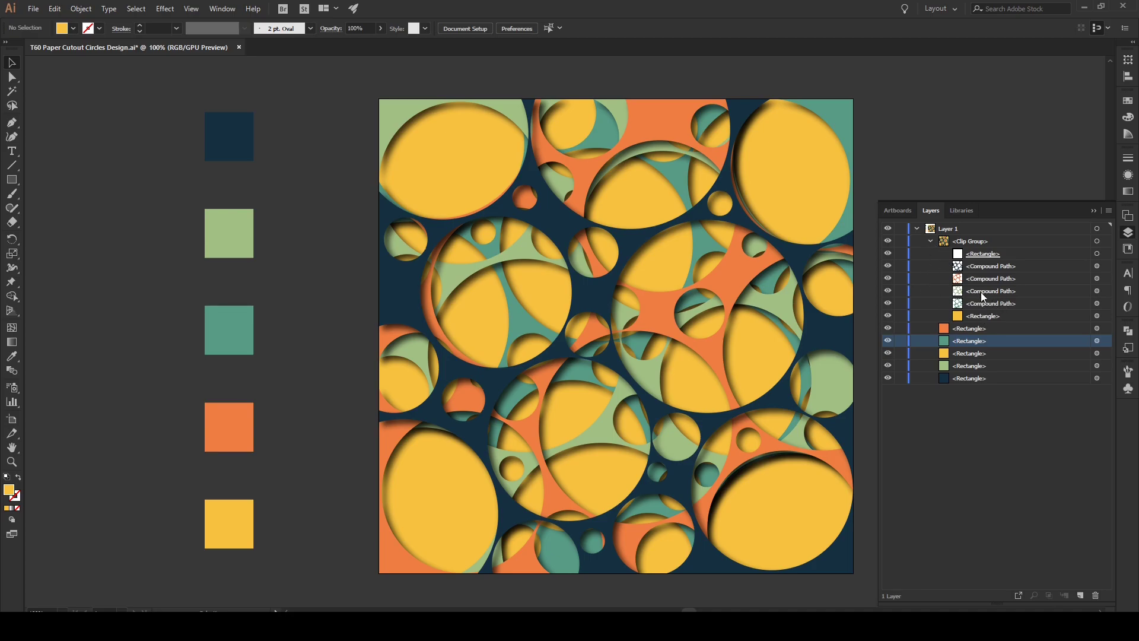
{"action": "mouse_move", "coordinate": [984, 293]}
{"action": "left_mouse_down"}
{"action": "mouse_move", "coordinate": [989, 277]}
{"action": "mouse_move", "coordinate": [994, 304]}
{"action": "mouse_move", "coordinate": [981, 264]}
{"action": "mouse_move", "coordinate": [984, 286]}
{"action": "left_mouse_up"}
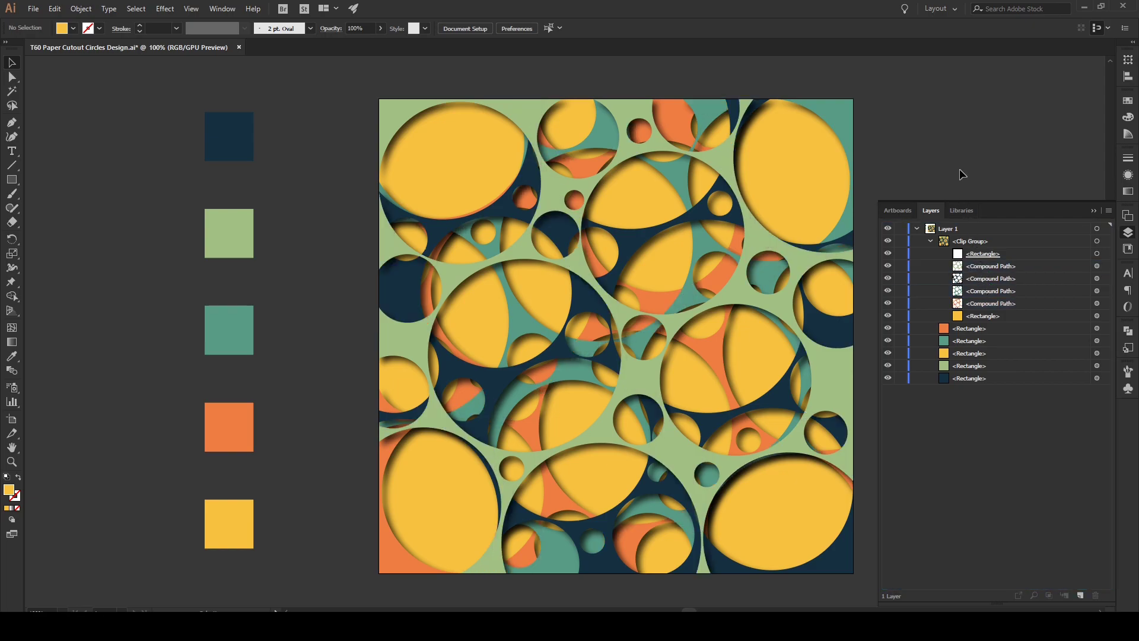
- Collapse the Layers panel so only the layered cutout design is visible
{"action": "left_click", "coordinate": [1094, 211]}
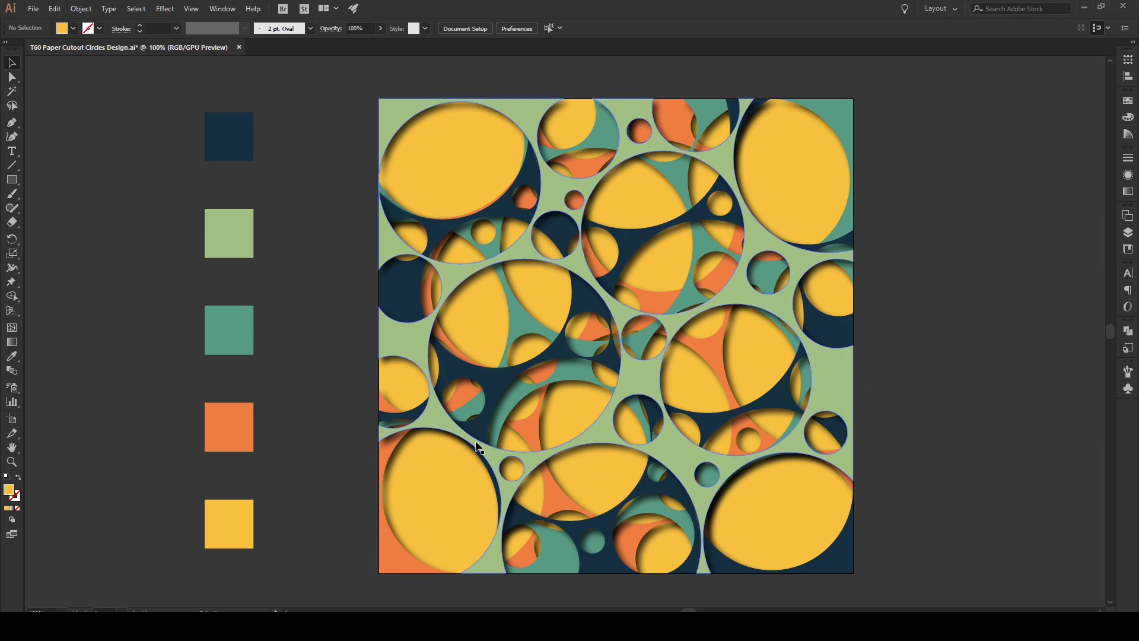